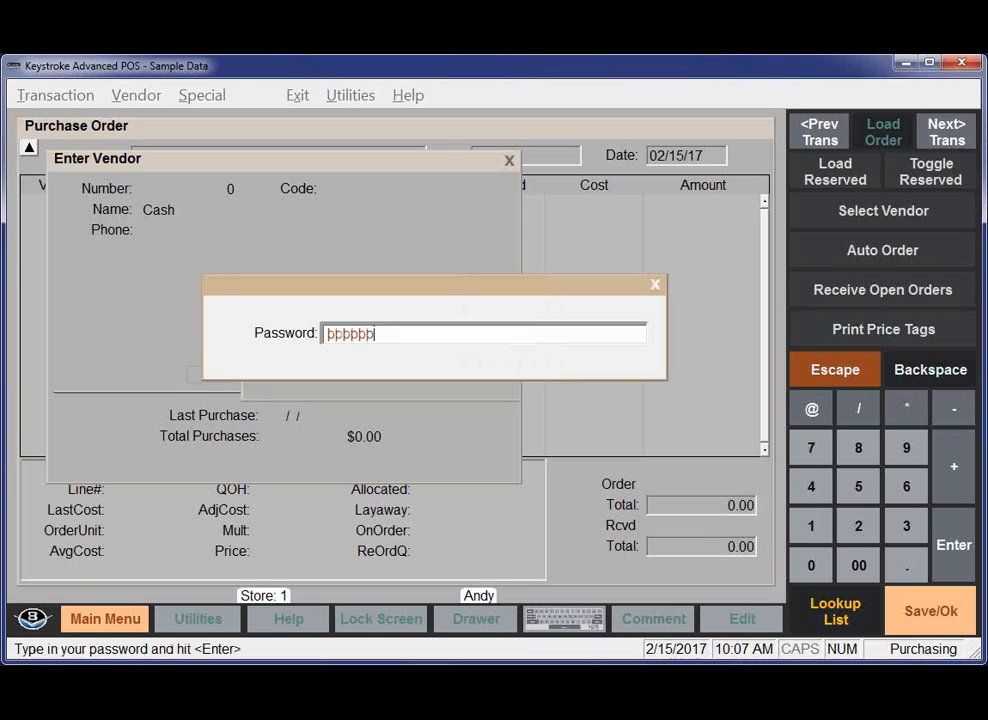
# Submit the clerk password and accept the Cash vendor for the purchase order
pyautogui.press('Return')
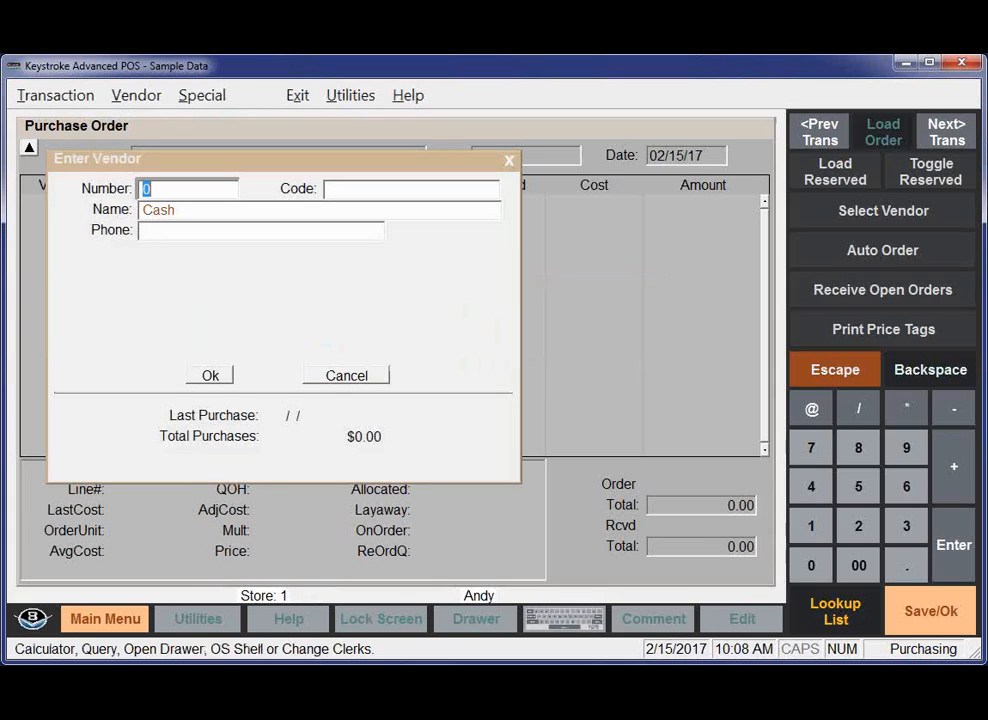
pyautogui.press('Return')
# In the purchase order's Update Parameters, enable "Don't set to 0.00" for both Update Last Cost and Update Vendor Cost
pyautogui.click(55, 97)
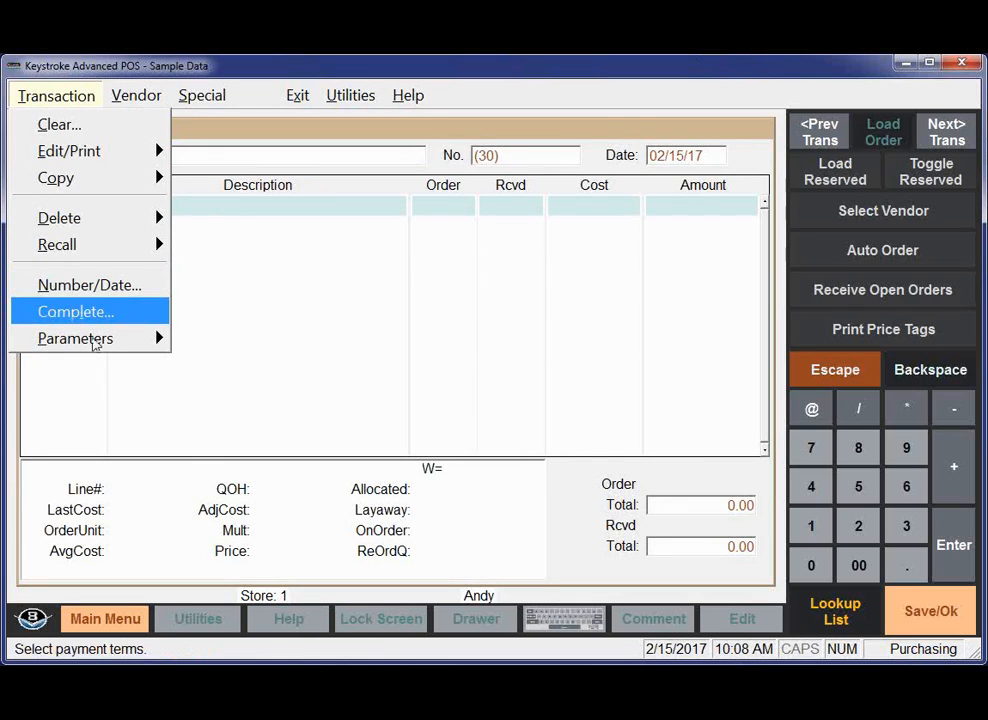
pyautogui.moveTo(93, 341)
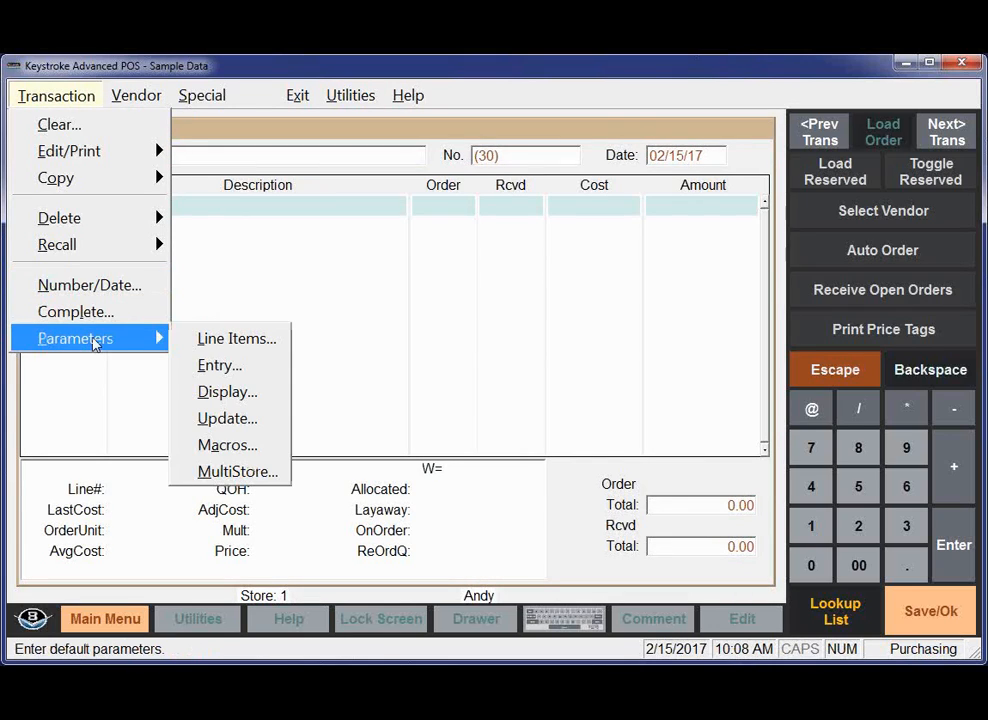
pyautogui.click(227, 420)
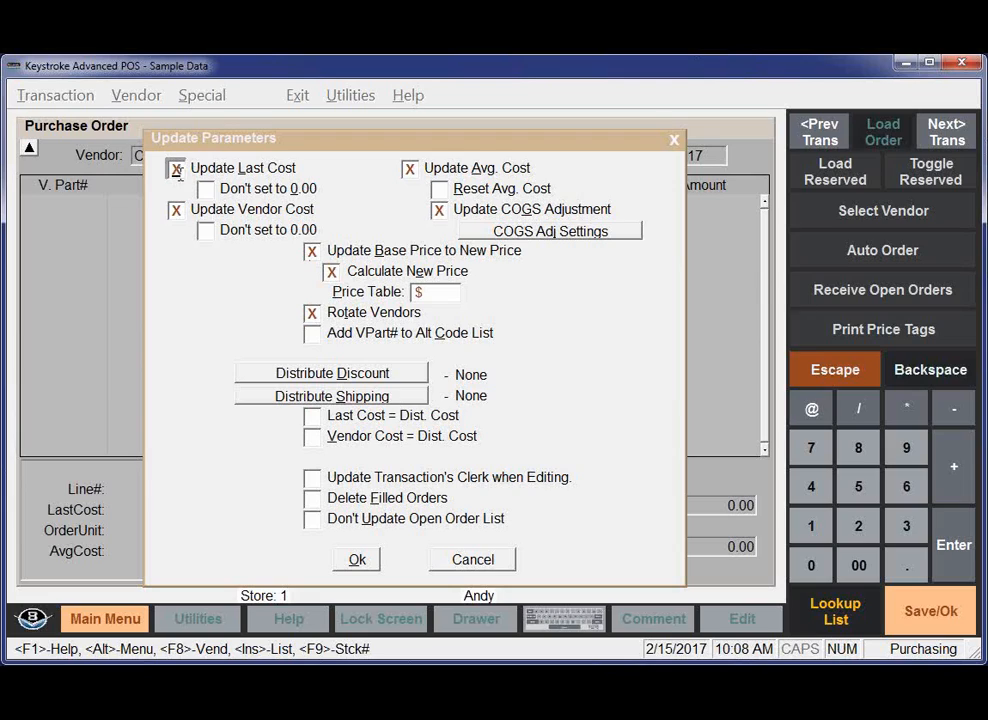
pyautogui.click(205, 189)
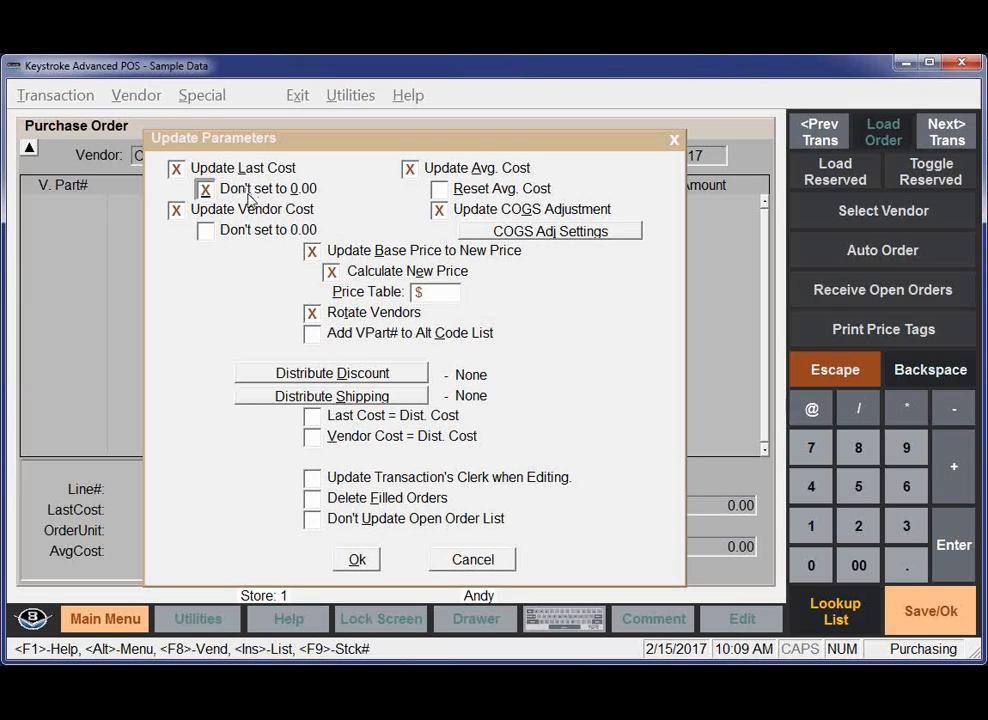
pyautogui.click(206, 234)
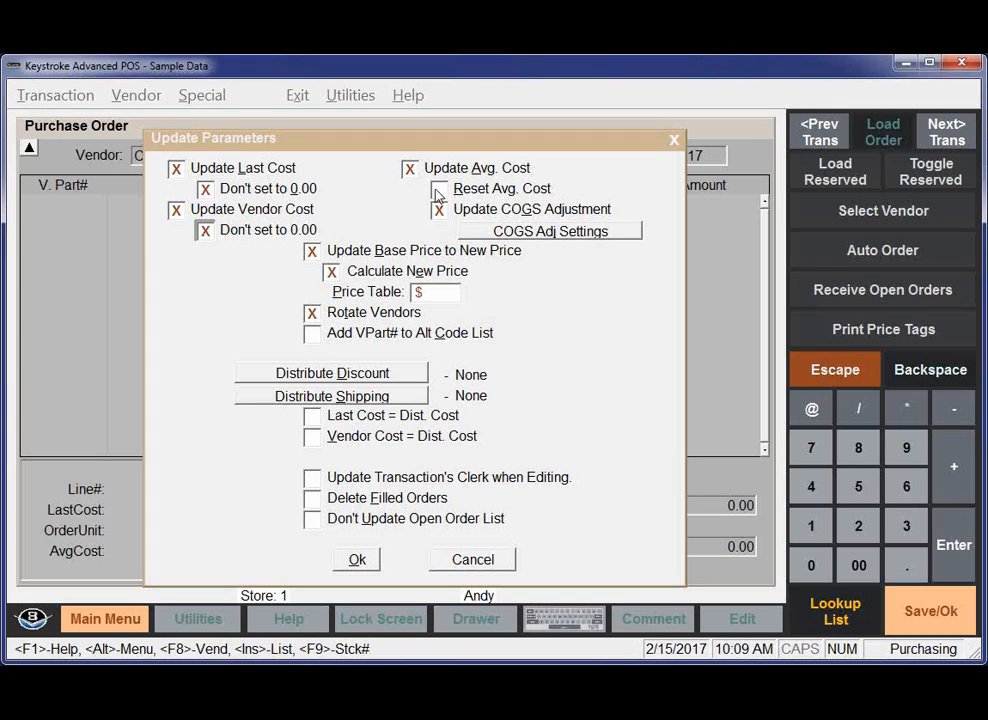
# Try enabling Reset Avg. Cost and disabling Update Avg. Cost, and restore both options
pyautogui.click(440, 191)
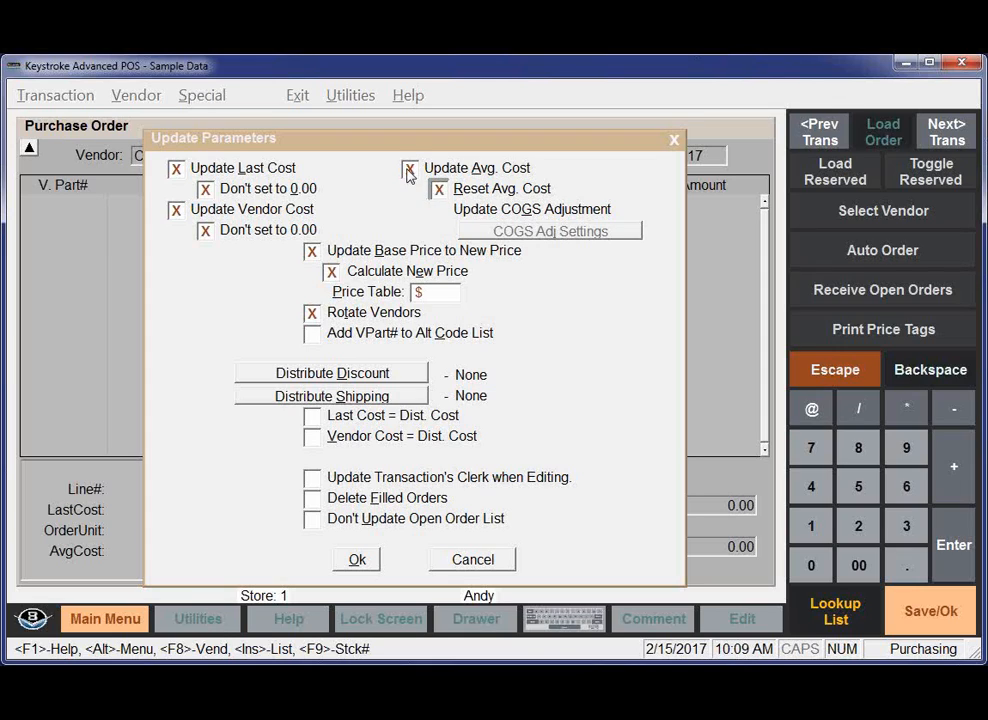
pyautogui.click(411, 170)
pyautogui.click(439, 190)
pyautogui.click(411, 170)
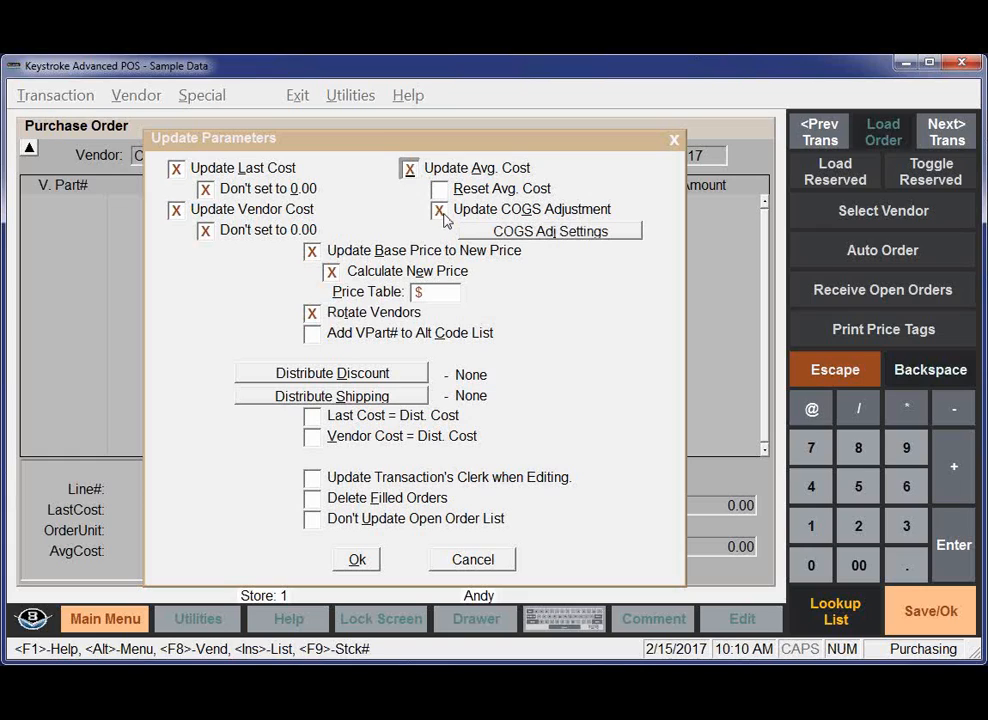
# Try applying the COGS adjustment as the purchase invoice is saved, including previous sales invoices instead of new ones, and discard the changes
pyautogui.click(540, 233)
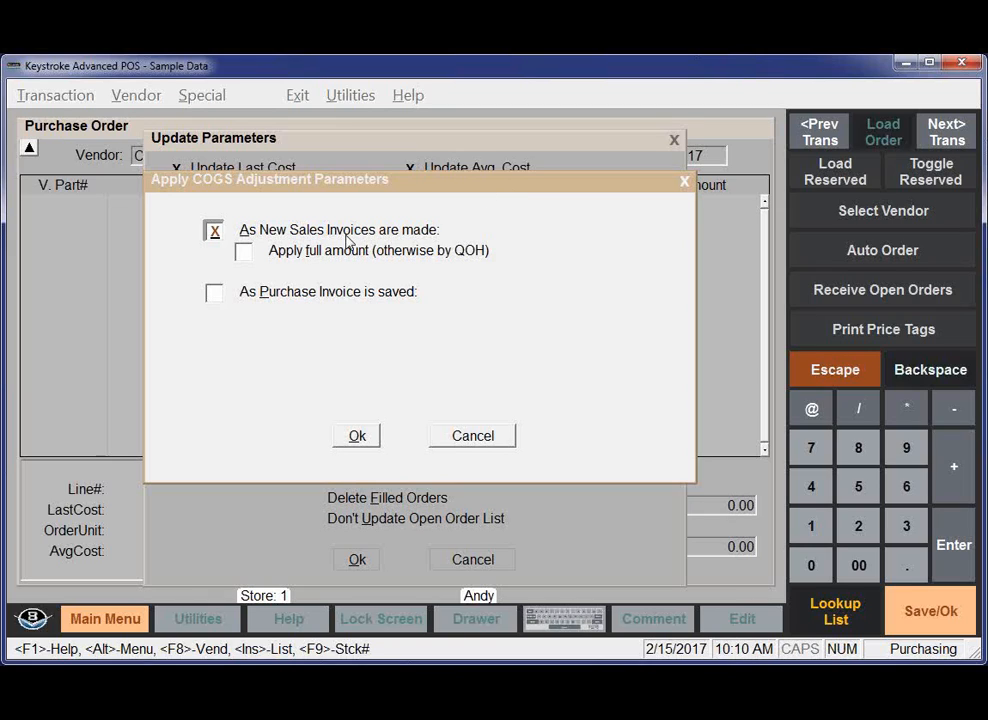
pyautogui.click(245, 255)
pyautogui.click(245, 255)
pyautogui.click(213, 292)
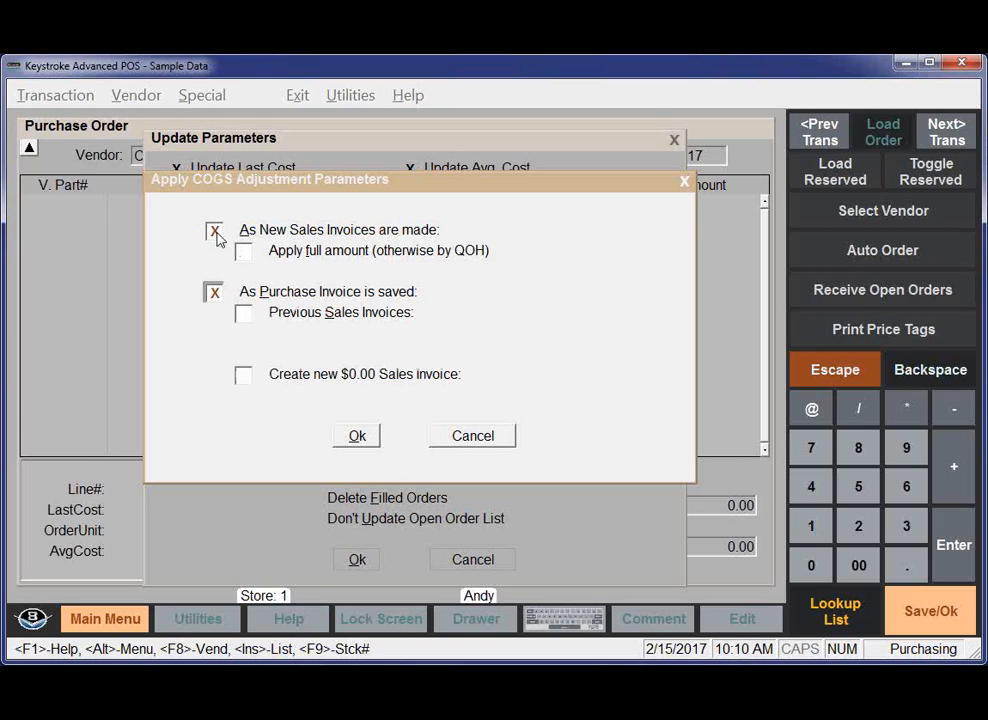
pyautogui.click(215, 231)
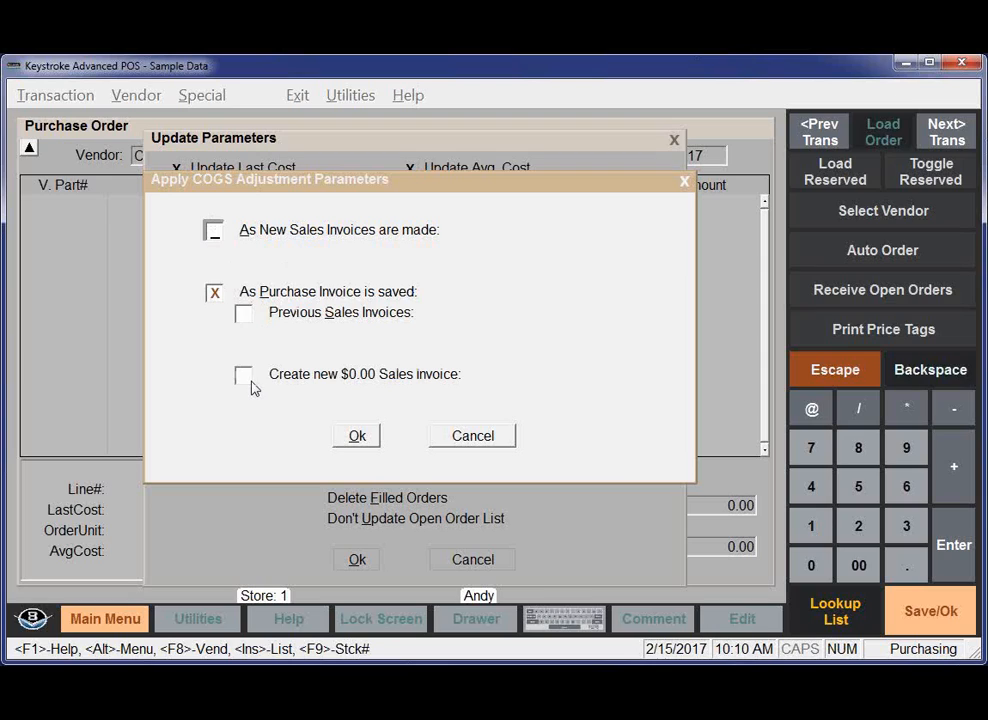
pyautogui.click(244, 313)
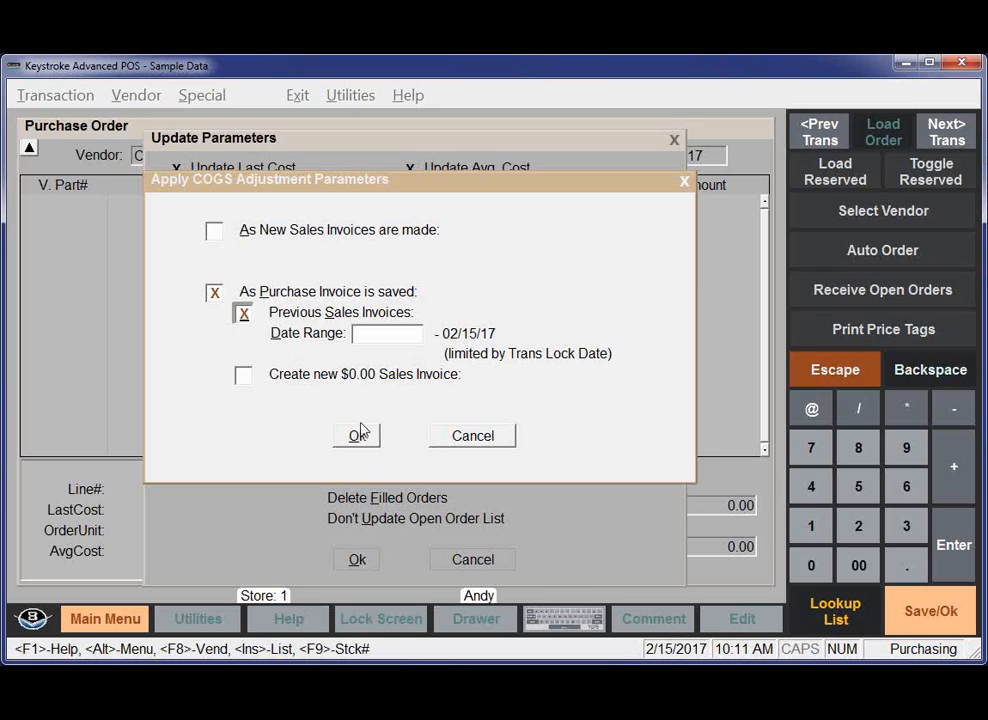
pyautogui.click(470, 437)
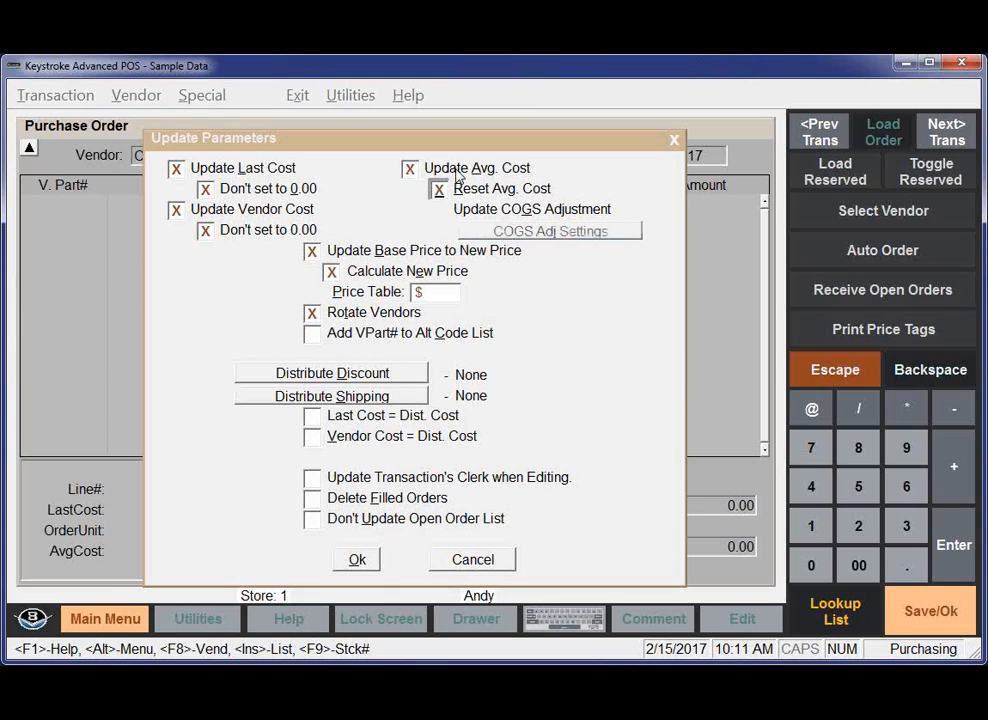
# Turn off Update Avg. Cost, and try switching Update Base Price to New Price off and on again
pyautogui.click(410, 169)
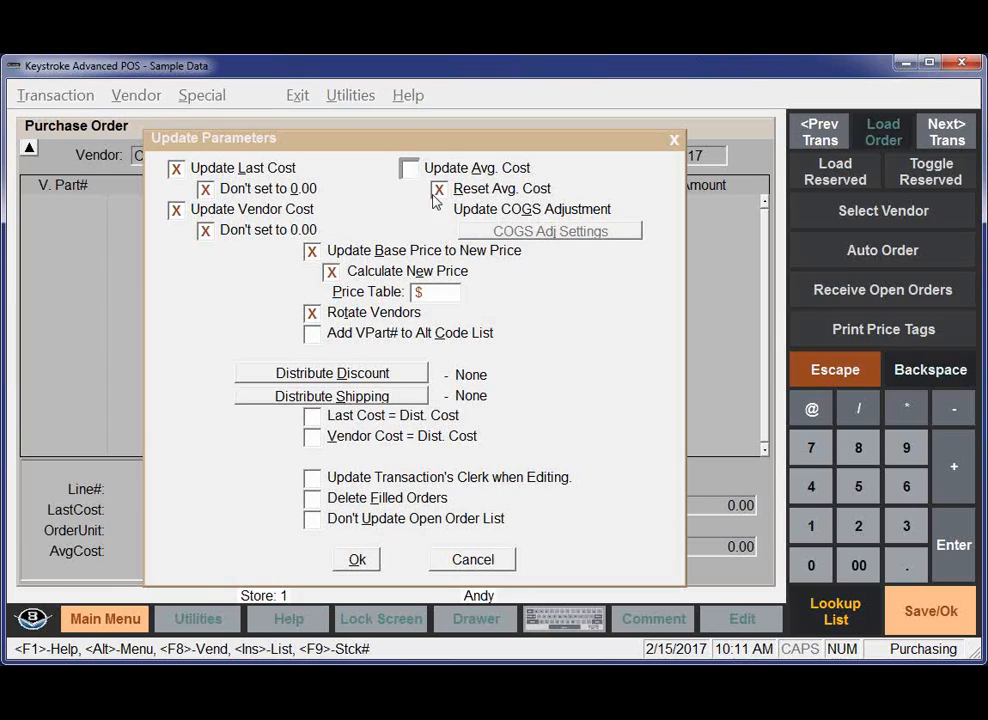
pyautogui.click(313, 252)
pyautogui.click(313, 251)
# In the Price Adjustments formula of price table $, set a 75% mark-up from Last Cost
pyautogui.click(427, 291)
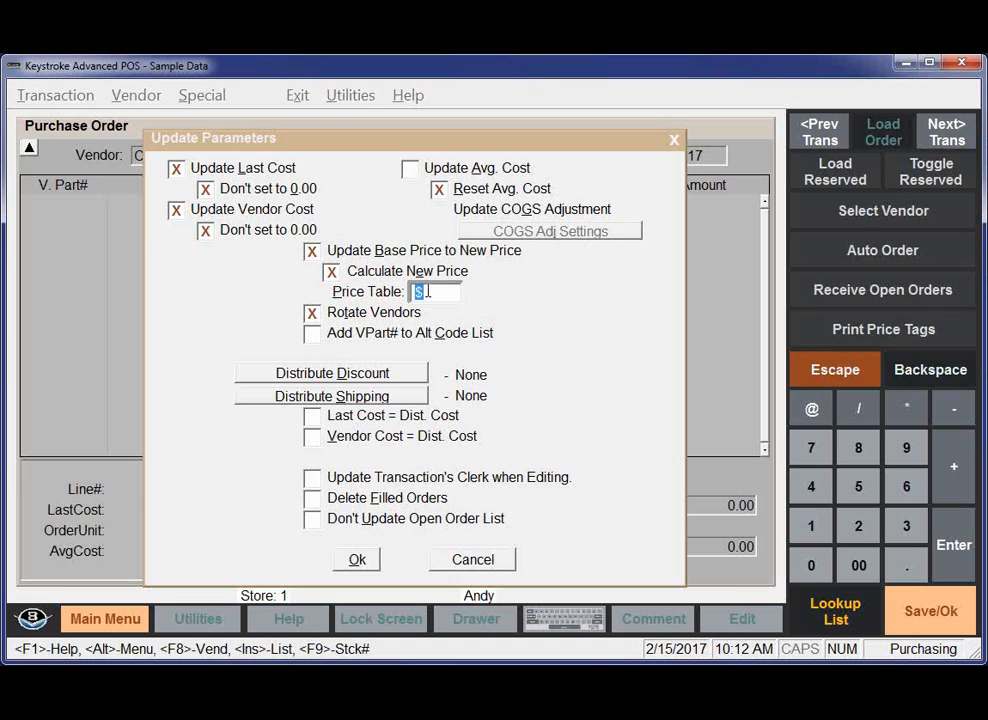
pyautogui.doubleClick(427, 291)
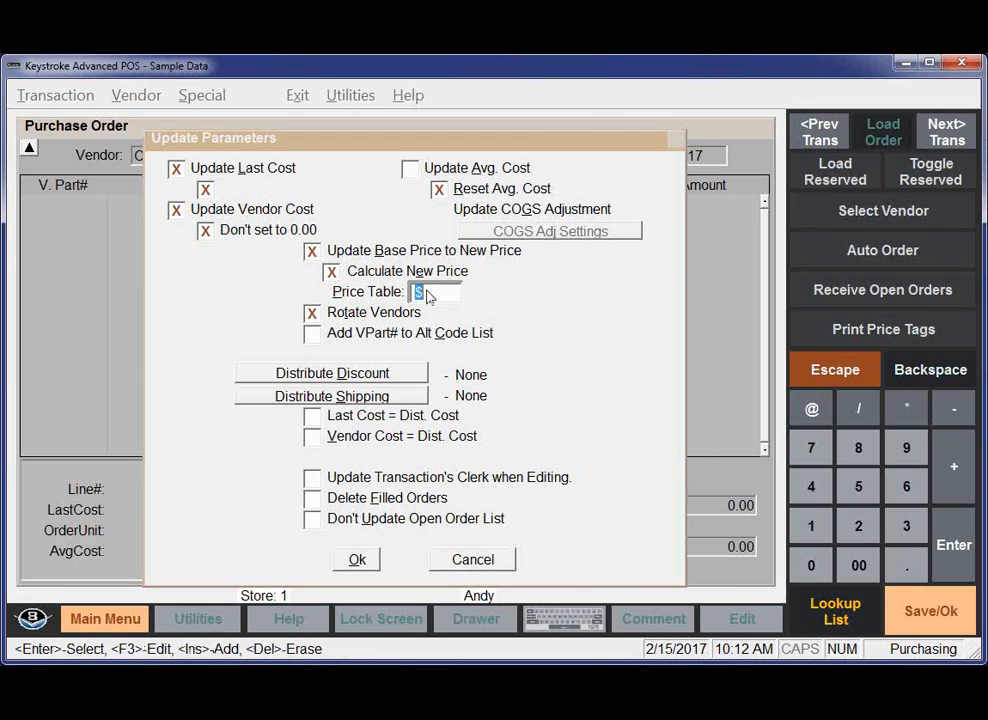
pyautogui.press('F3')
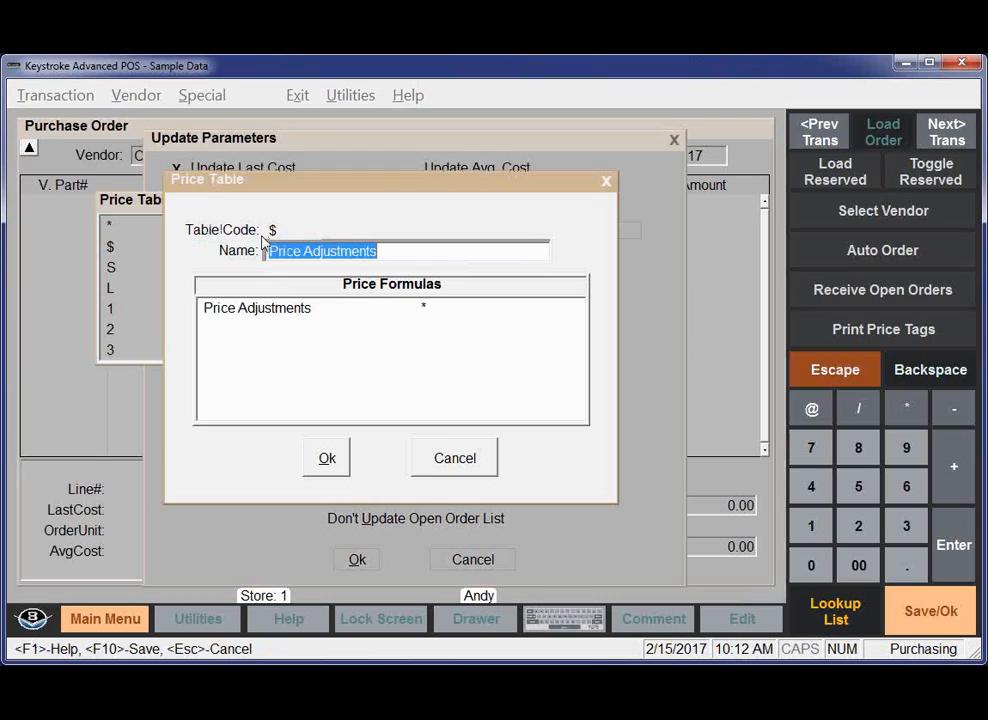
pyautogui.click(285, 309)
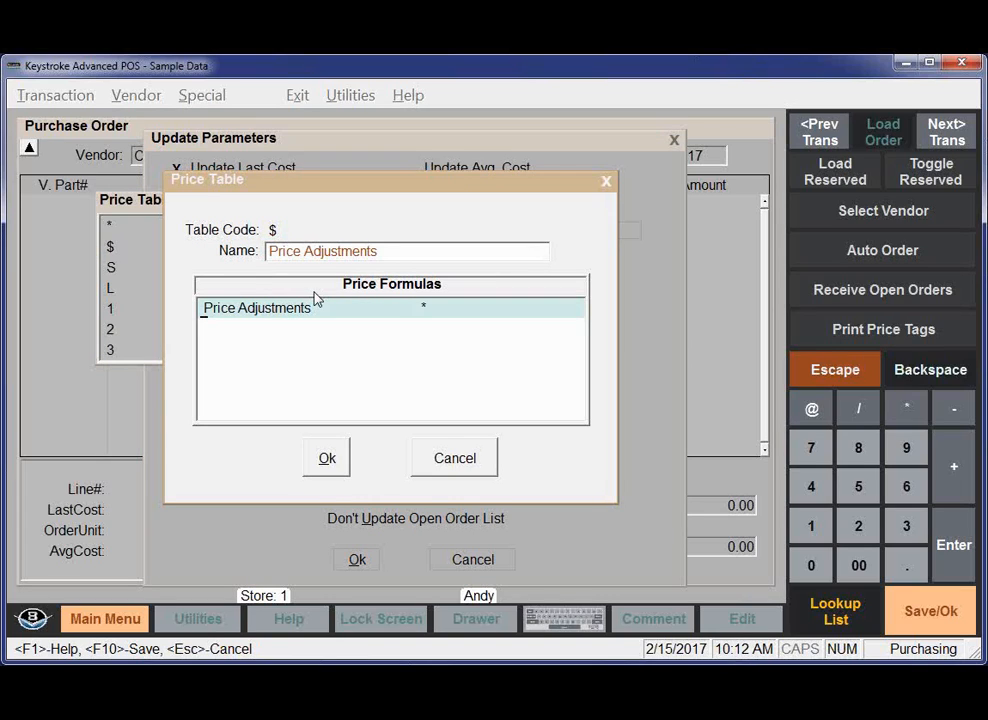
pyautogui.doubleClick(316, 302)
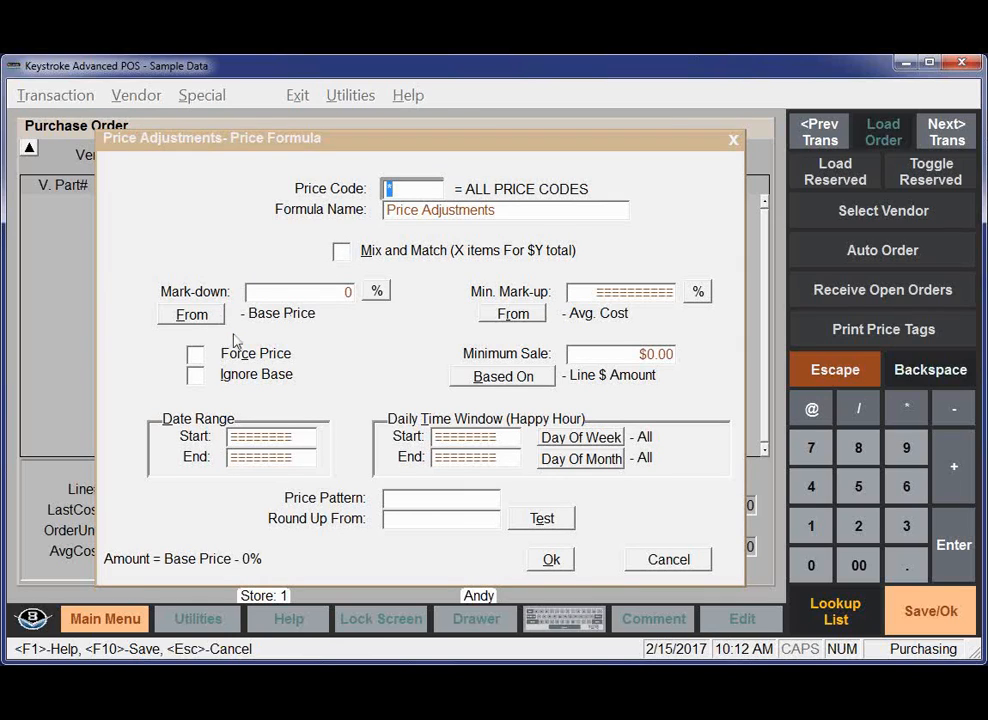
pyautogui.click(209, 318)
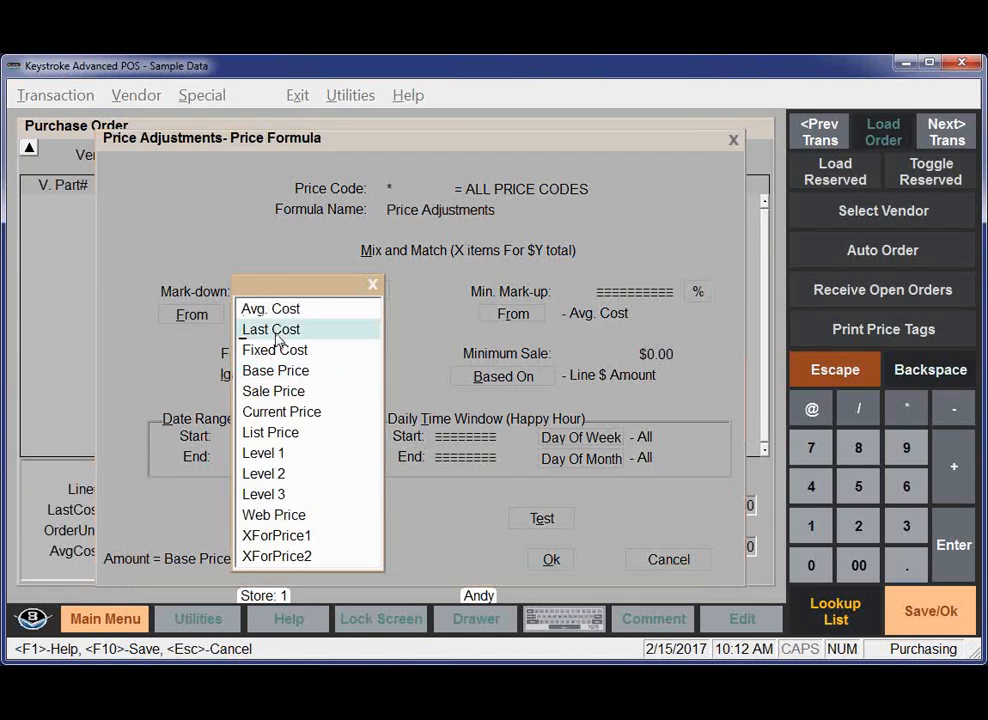
pyautogui.click(277, 337)
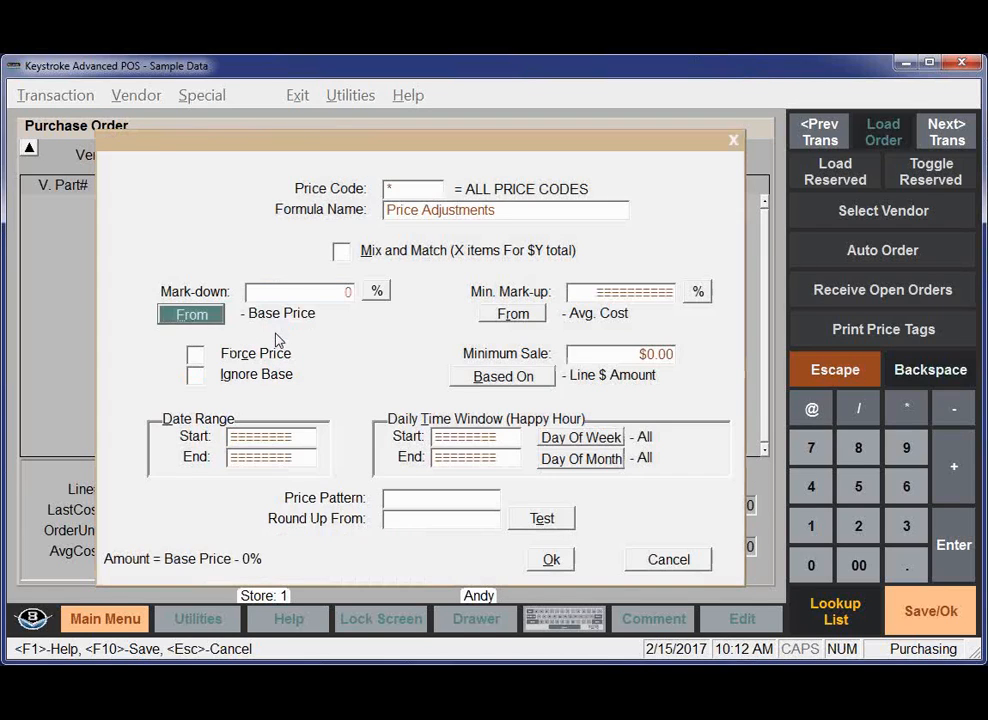
pyautogui.click(317, 289)
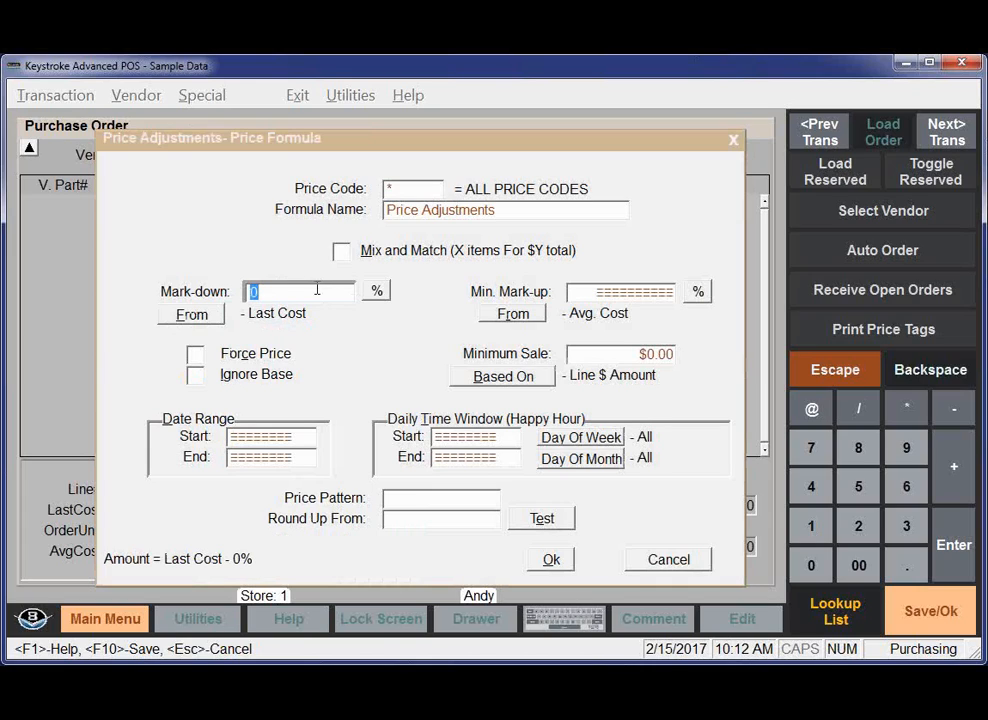
pyautogui.press('+')
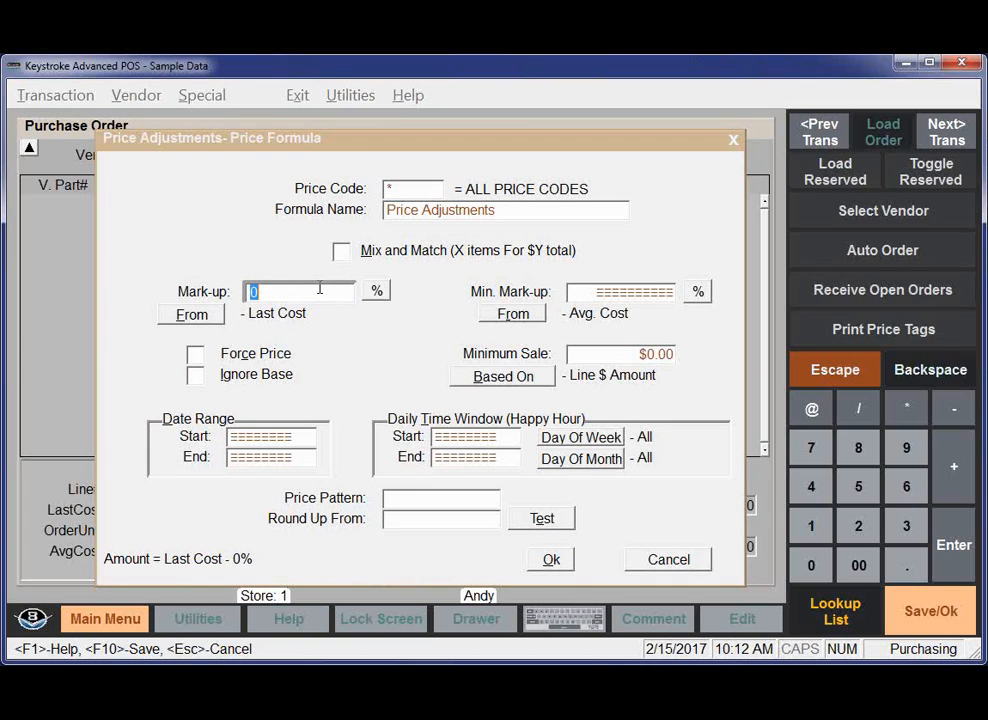
pyautogui.write('75')
pyautogui.press('Tab')
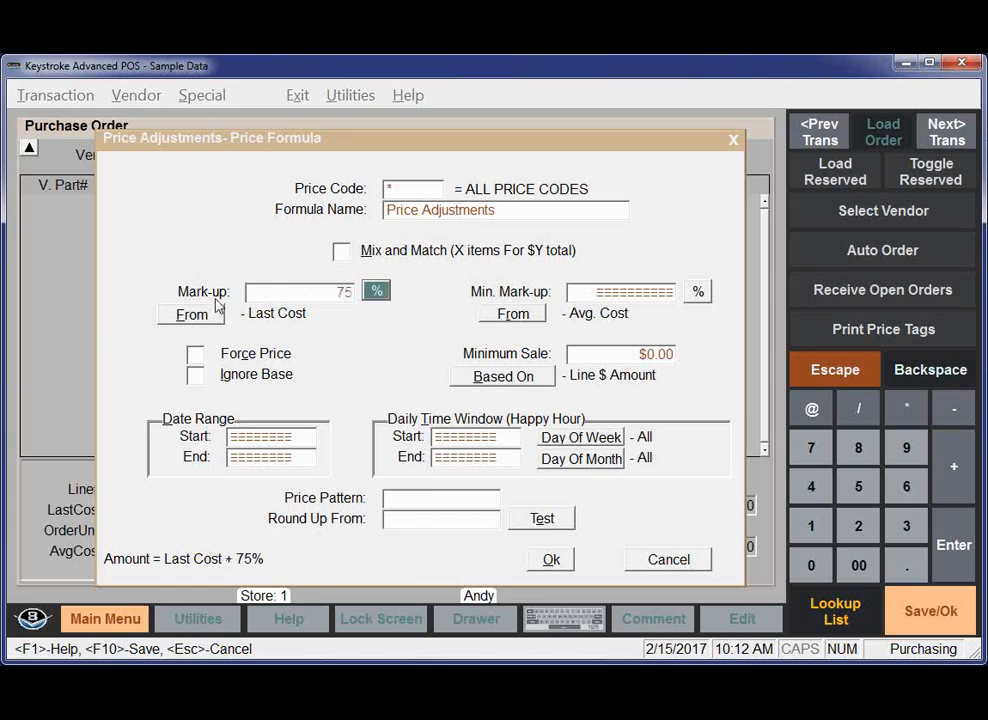
# Set the formula's minimum mark-up to 0% from Base Price
pyautogui.click(398, 190)
pyautogui.click(640, 293)
pyautogui.write('0')
pyautogui.click(513, 314)
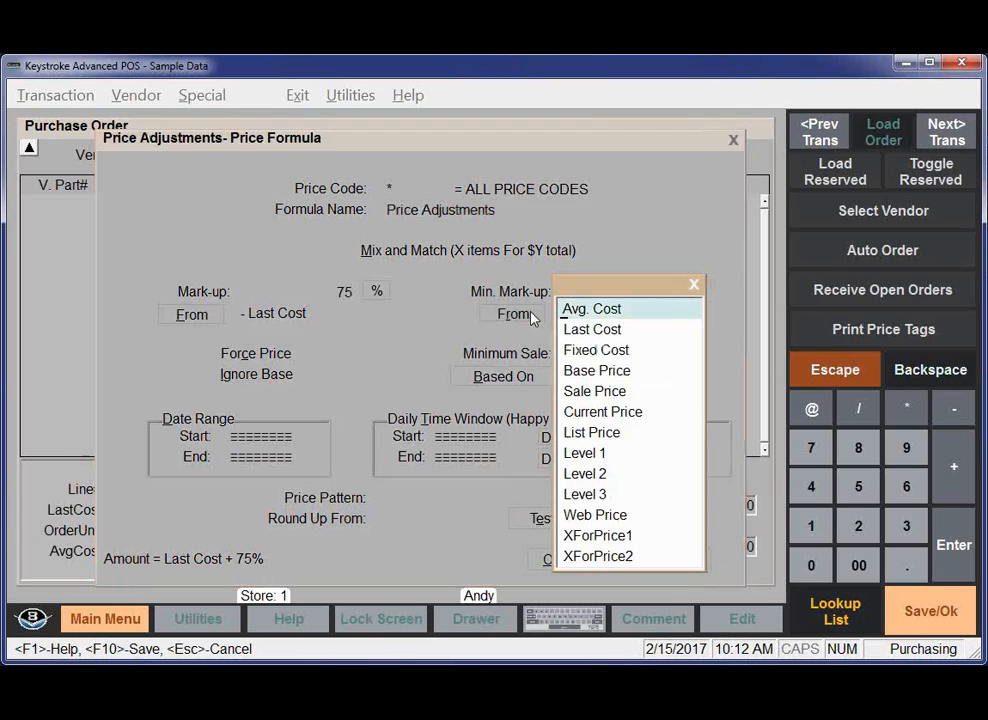
pyautogui.click(597, 374)
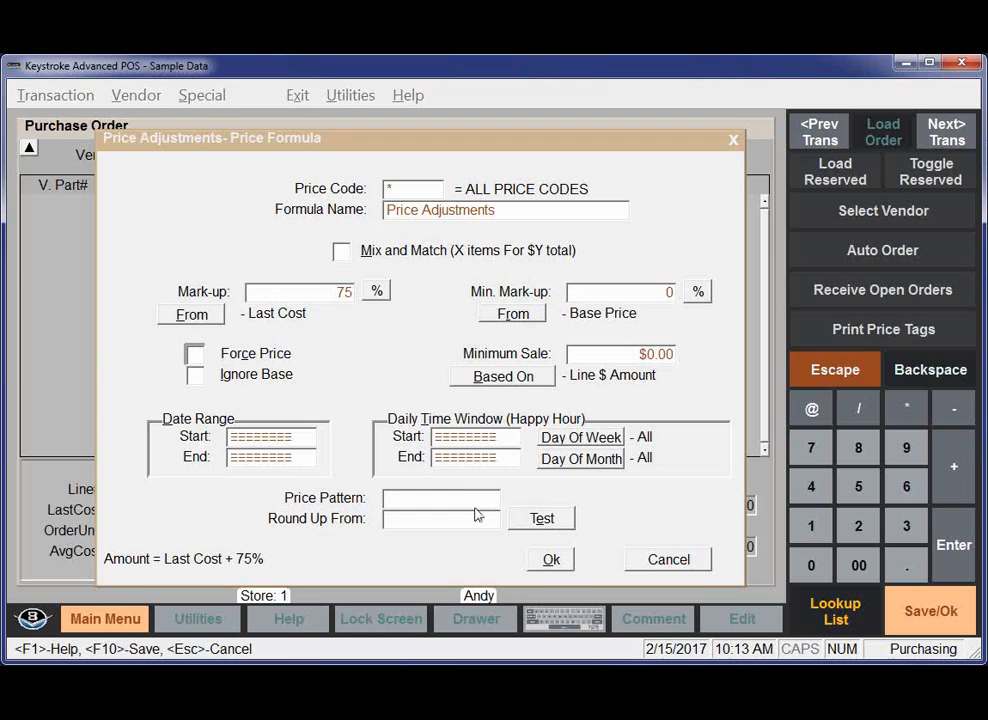
# Save the price formula and its table, and select Price Adjustments as the price table for calculating new prices
pyautogui.click(552, 559)
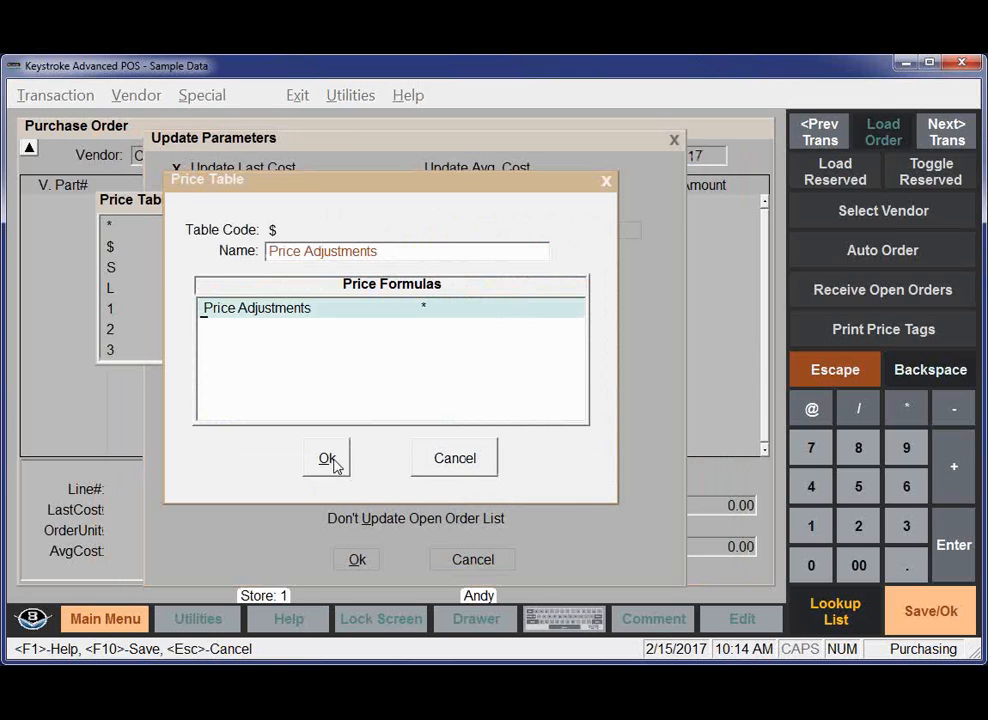
pyautogui.click(330, 458)
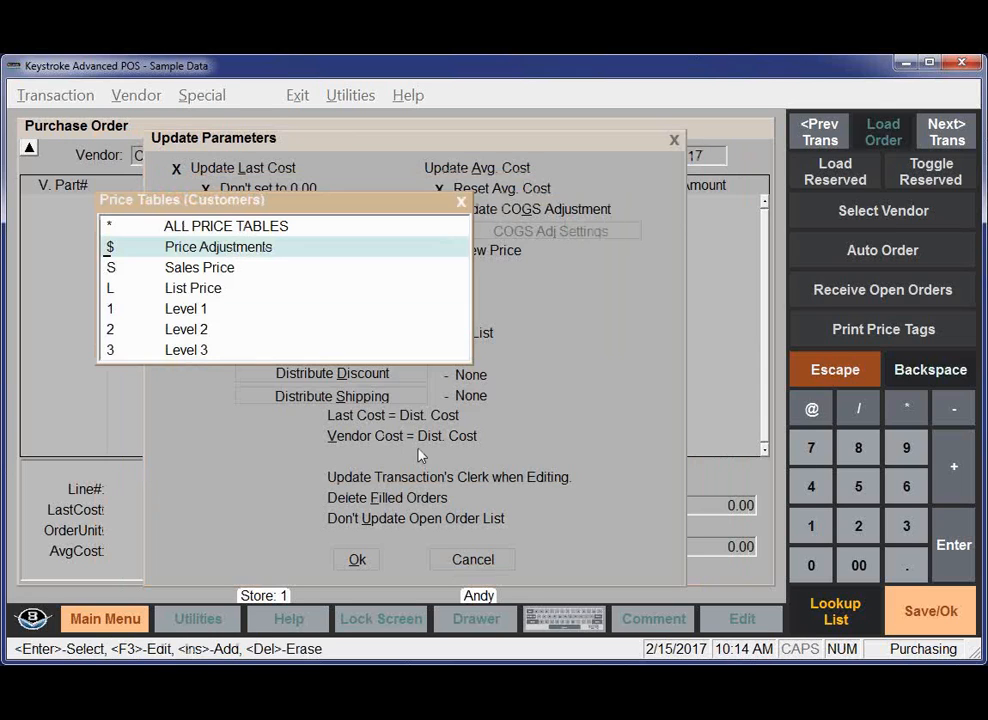
pyautogui.click(203, 249)
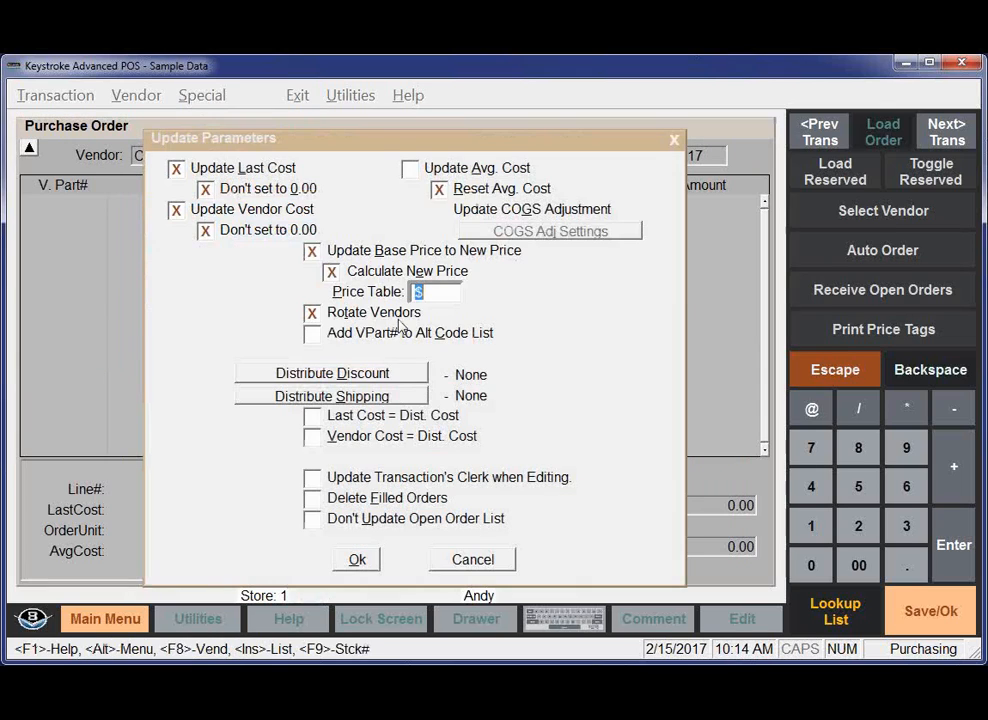
# Keep Rotate Vendors enabled and turn on Add VPart# to Alt Code List
pyautogui.click(313, 313)
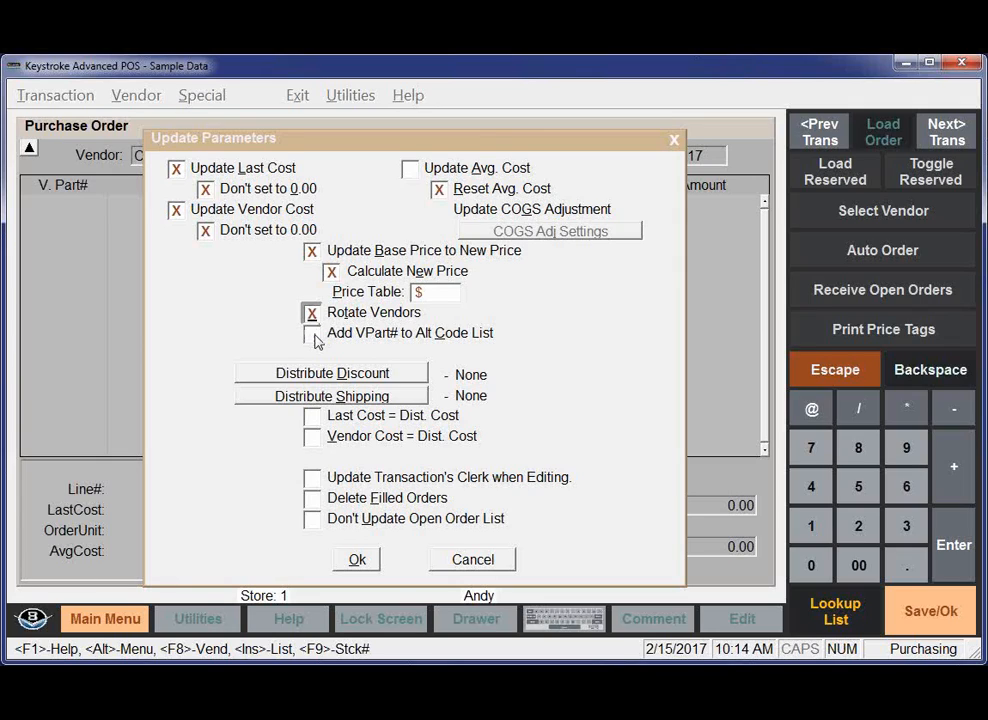
pyautogui.click(313, 334)
# Look through the available methods for Distribute Discount and Distribute Shipping, keeping None for both
pyautogui.click(347, 378)
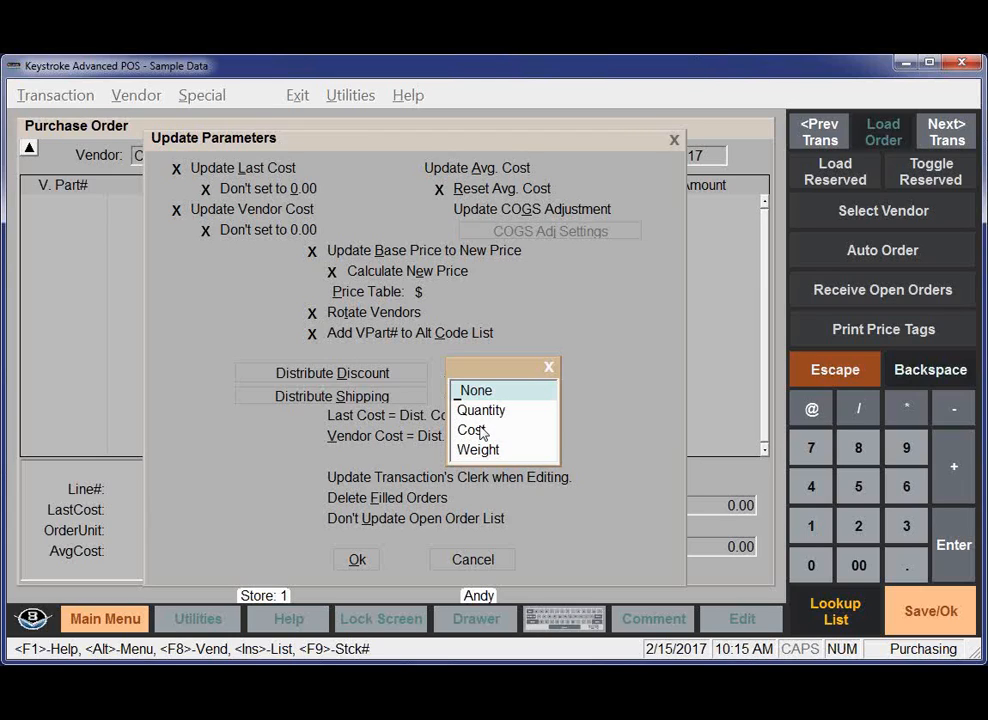
pyautogui.press('Escape')
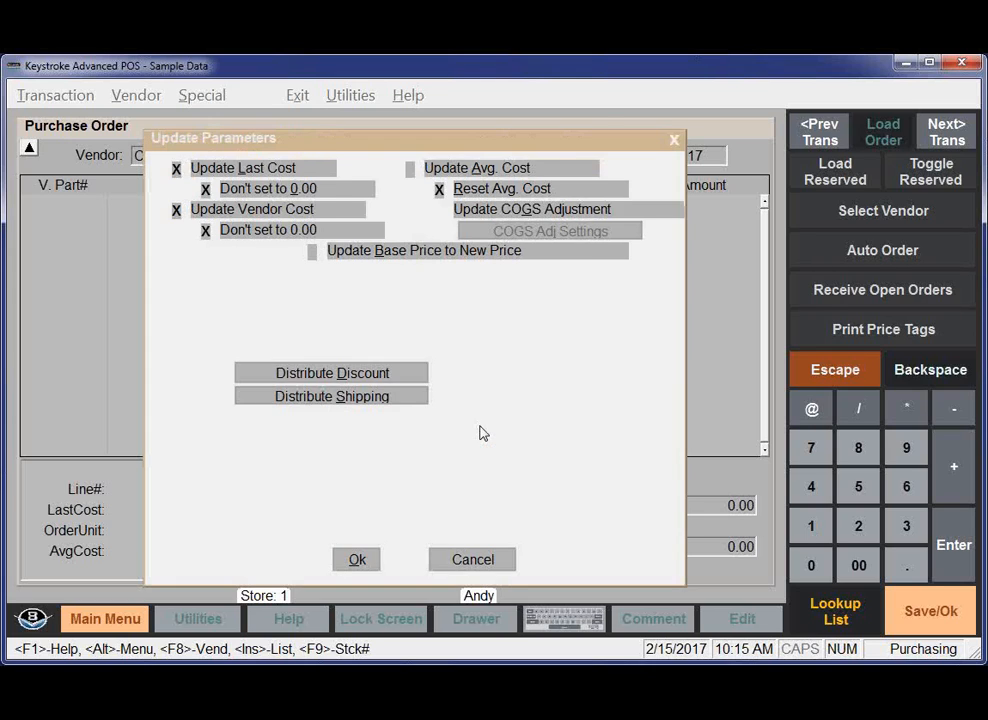
pyautogui.click(410, 397)
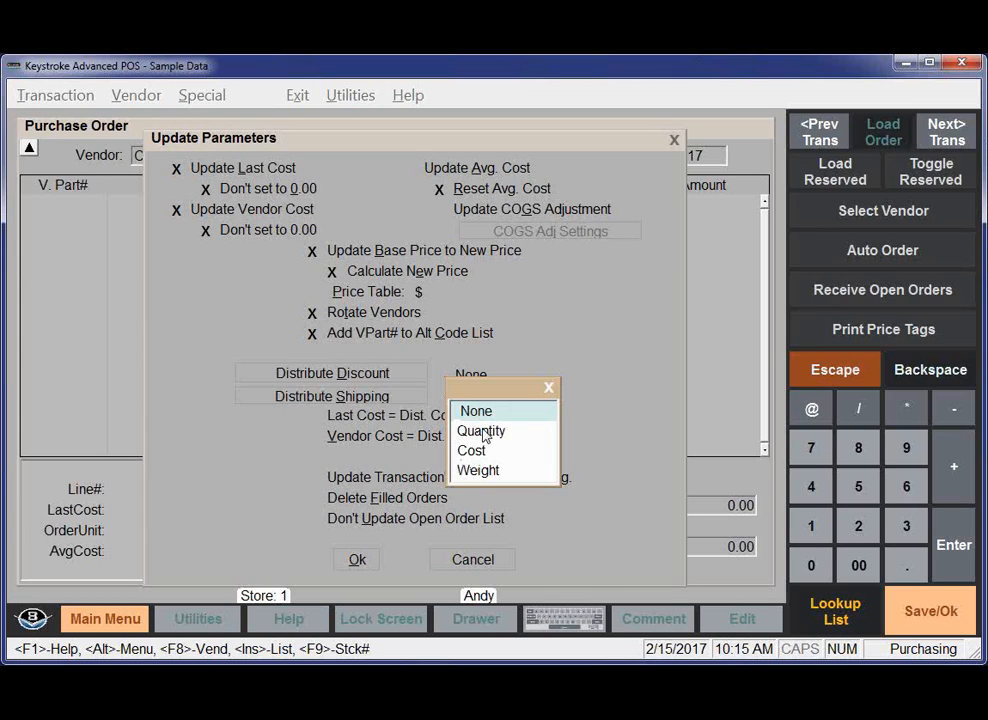
pyautogui.press('Escape')
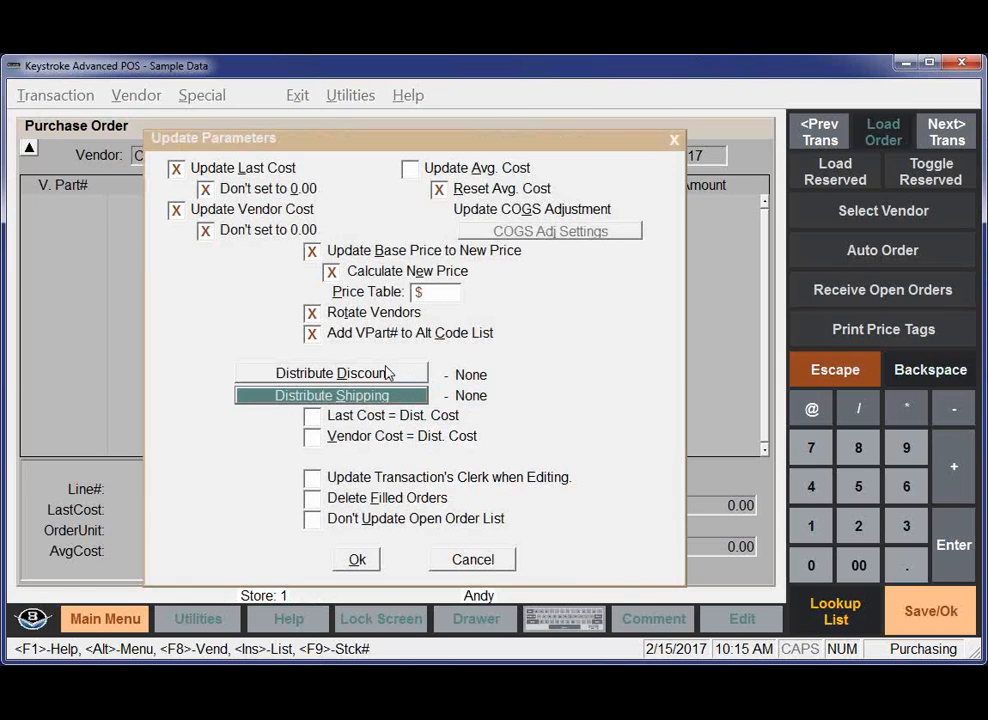
# Turn Update Avg. Cost back on
pyautogui.click(411, 170)
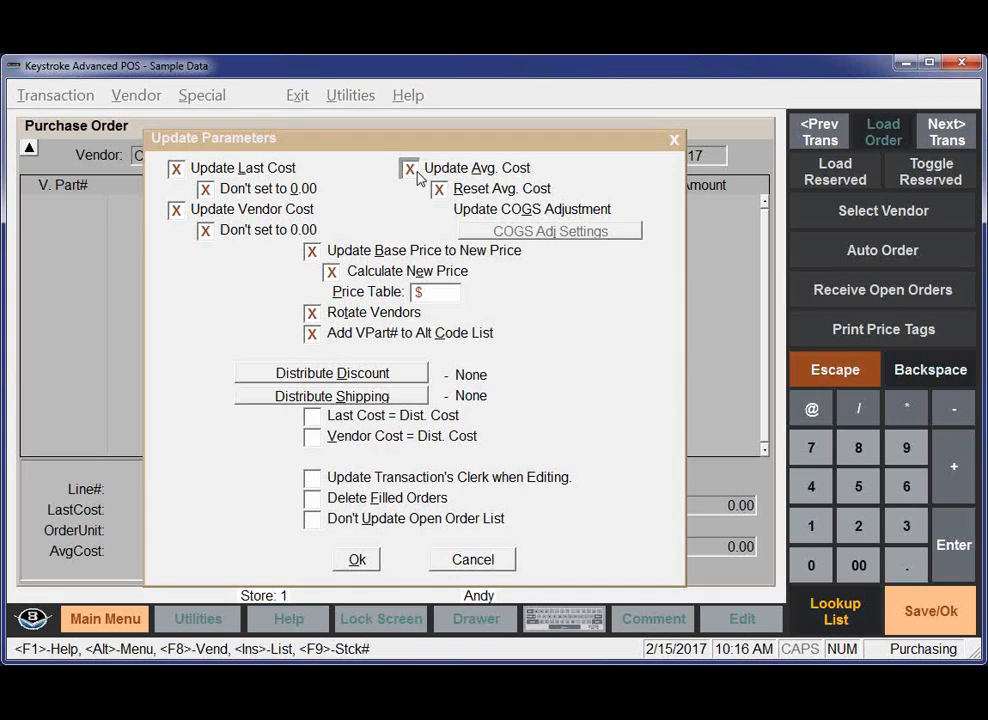
# Set Distribute Discount to Cost and Distribute Shipping to Weight in the update parameters
pyautogui.click(332, 396)
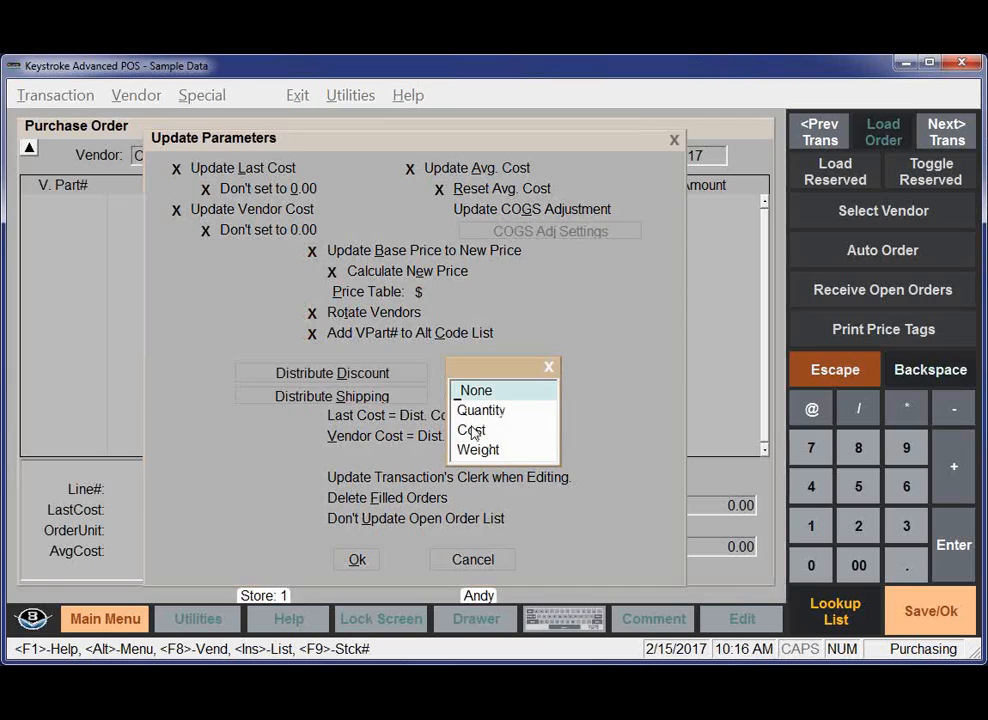
pyautogui.click(474, 432)
pyautogui.click(420, 398)
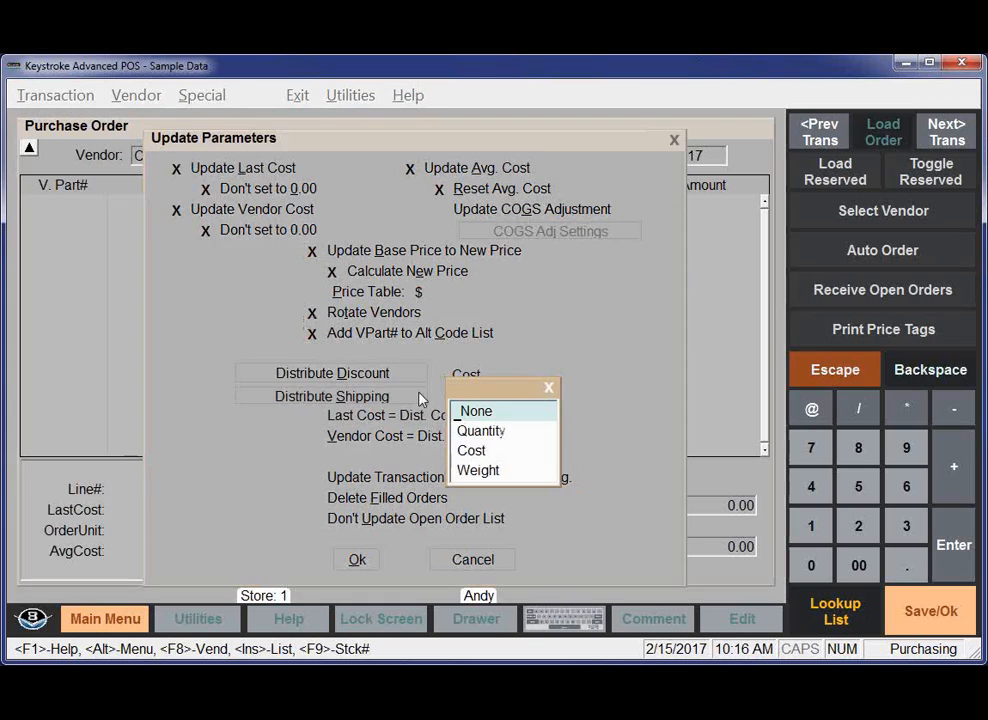
pyautogui.click(478, 469)
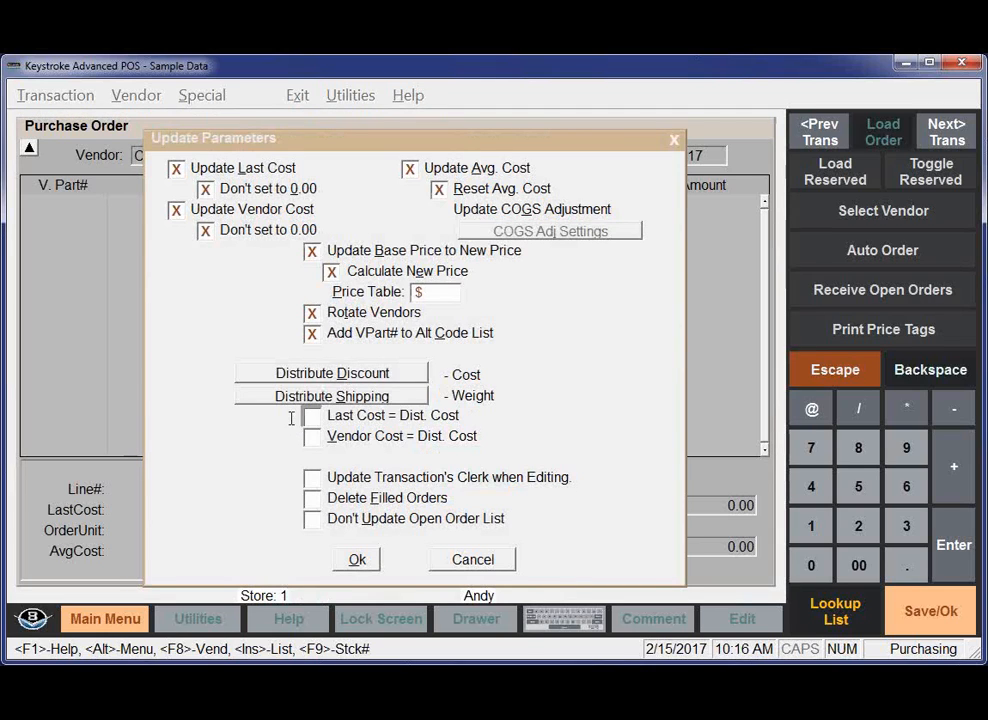
# Turn on Last Cost = Dist. Cost and Vendor Cost = Dist. Cost, and save the update parameters
pyautogui.click(312, 416)
pyautogui.click(313, 437)
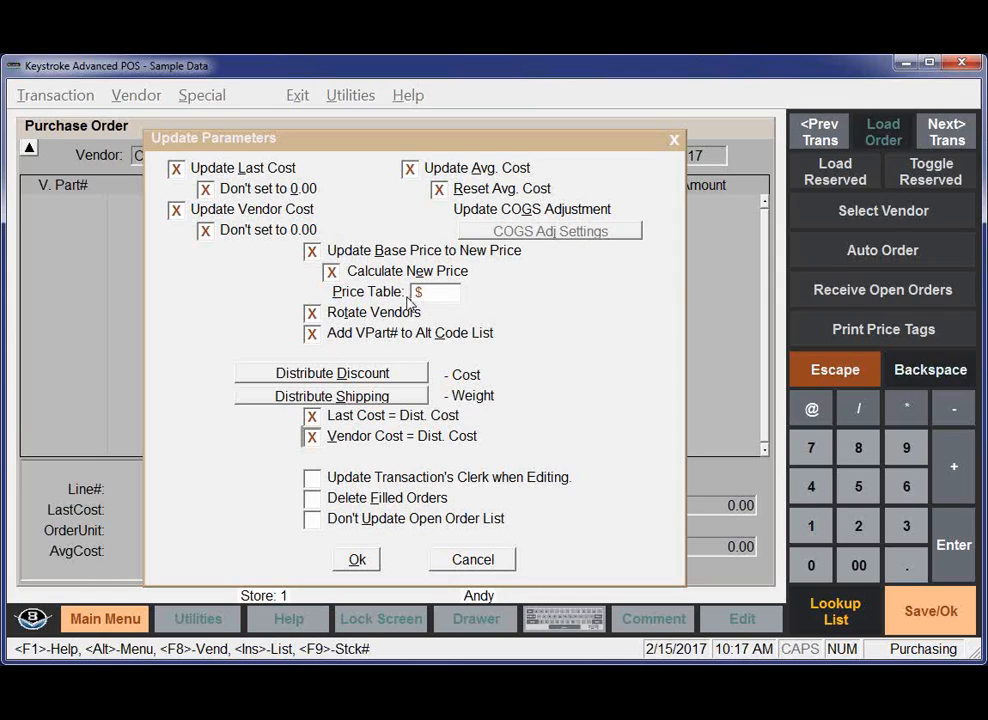
pyautogui.click(356, 561)
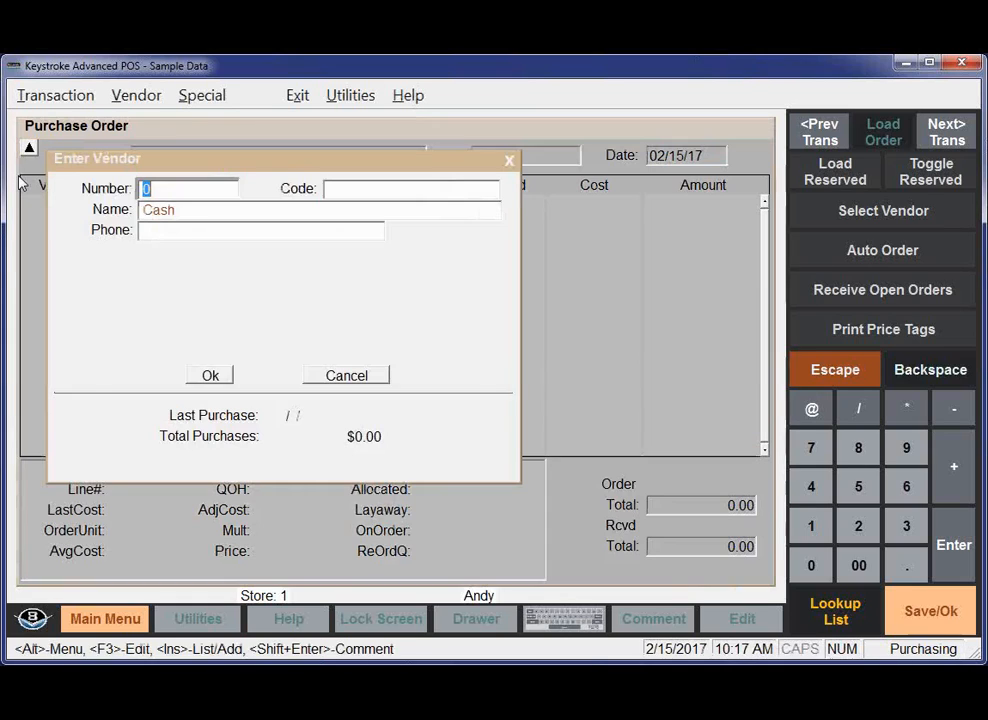
# Accept the Cash vendor and examine the open orders listed by stock number through to the last entry
pyautogui.press('Return')
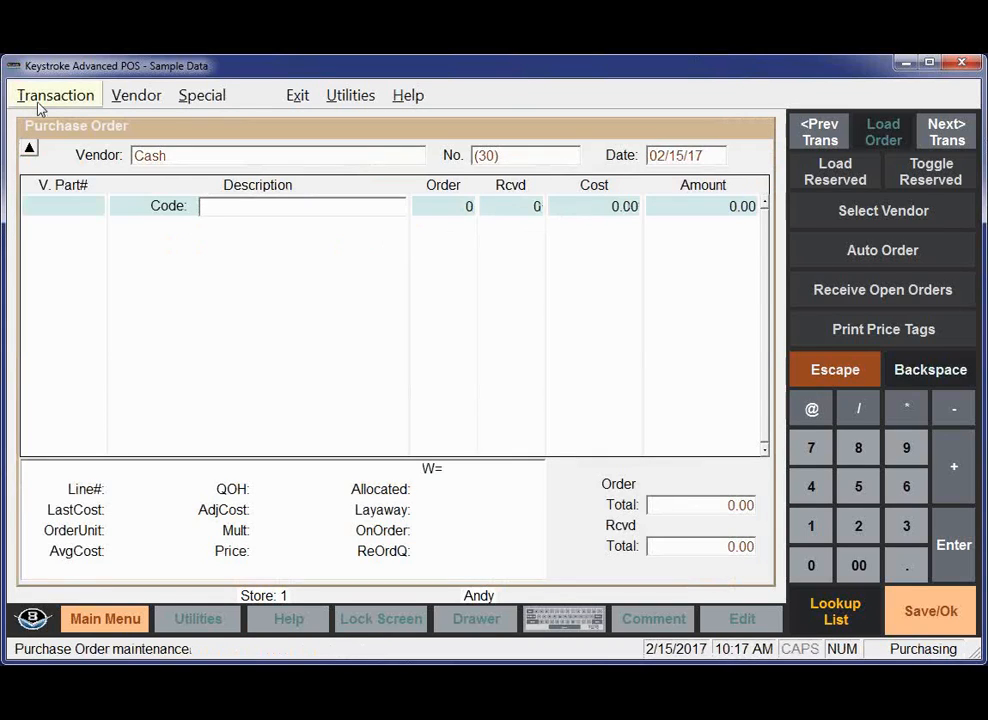
pyautogui.click(40, 96)
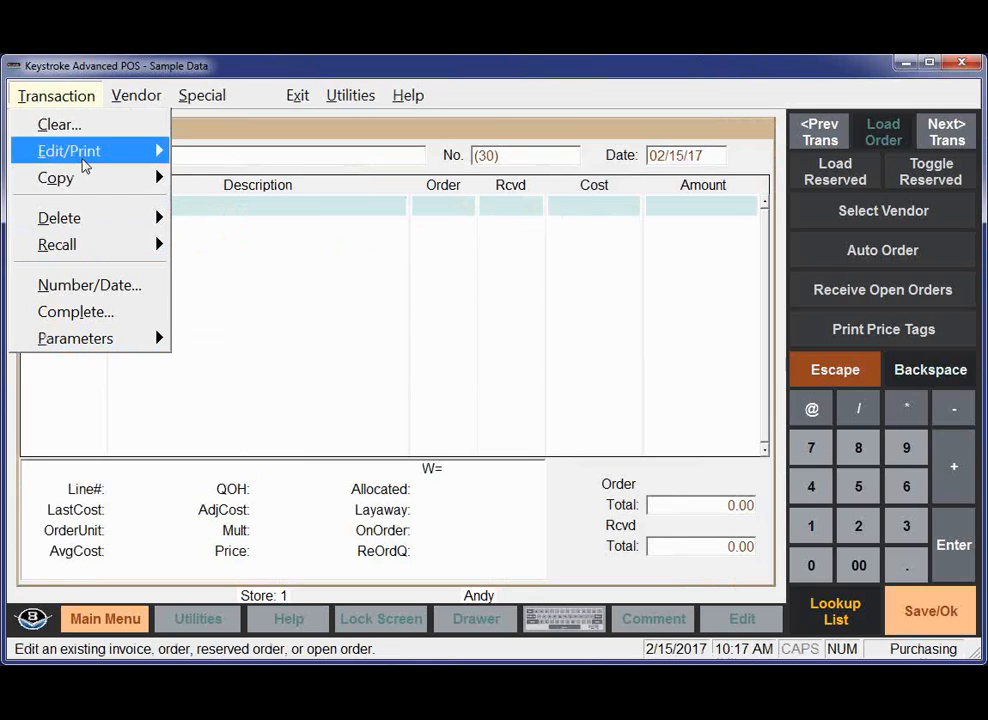
pyautogui.moveTo(97, 157)
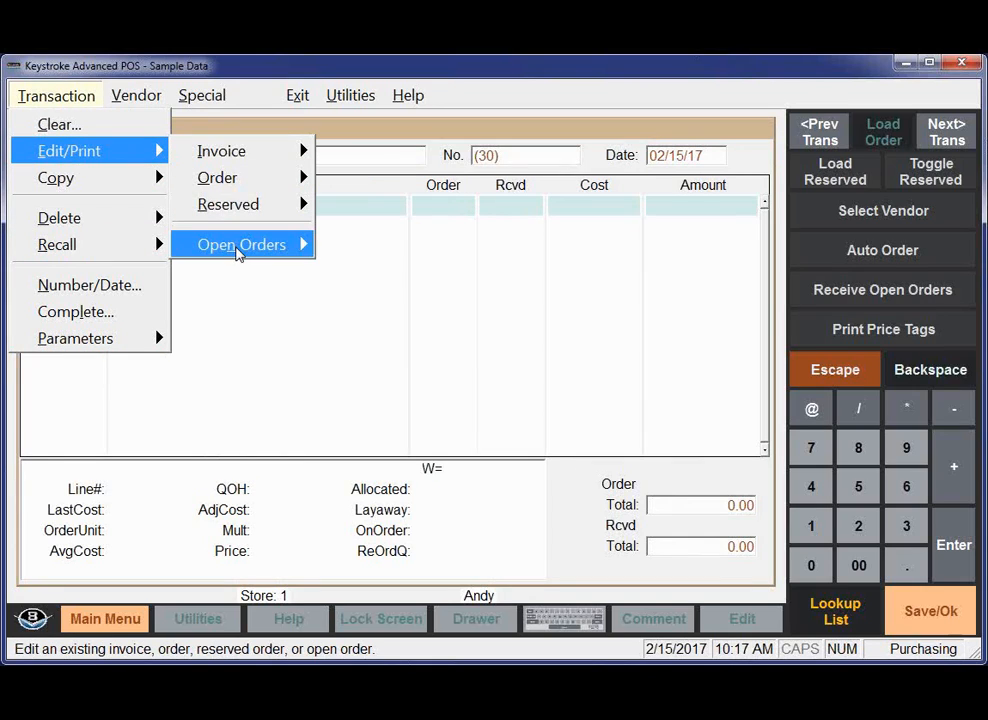
pyautogui.moveTo(239, 252)
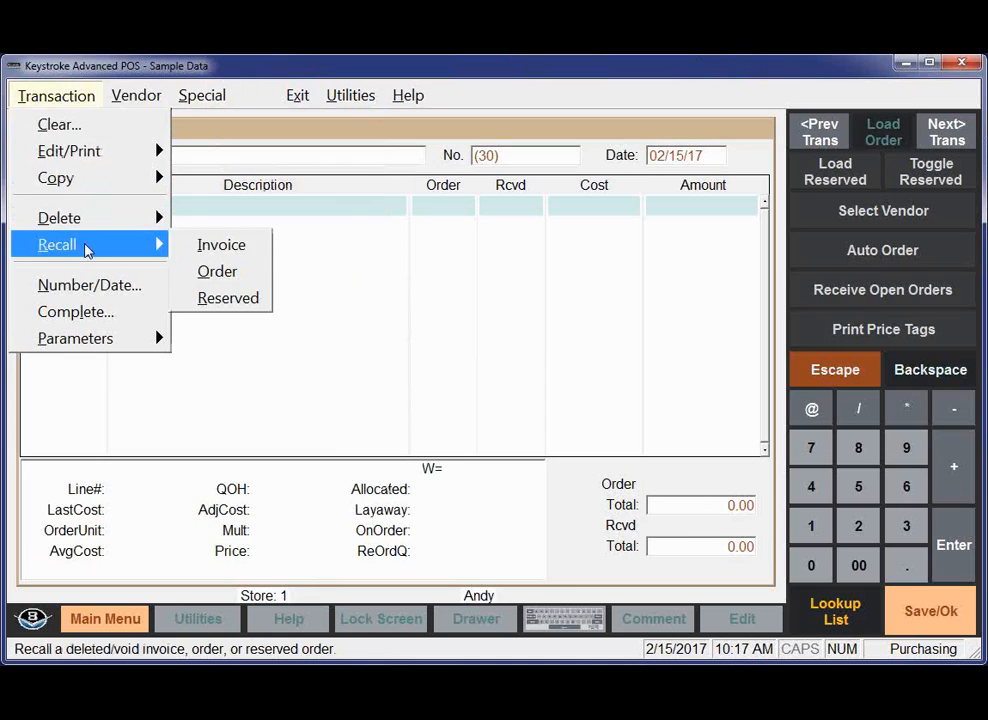
pyautogui.moveTo(240, 244)
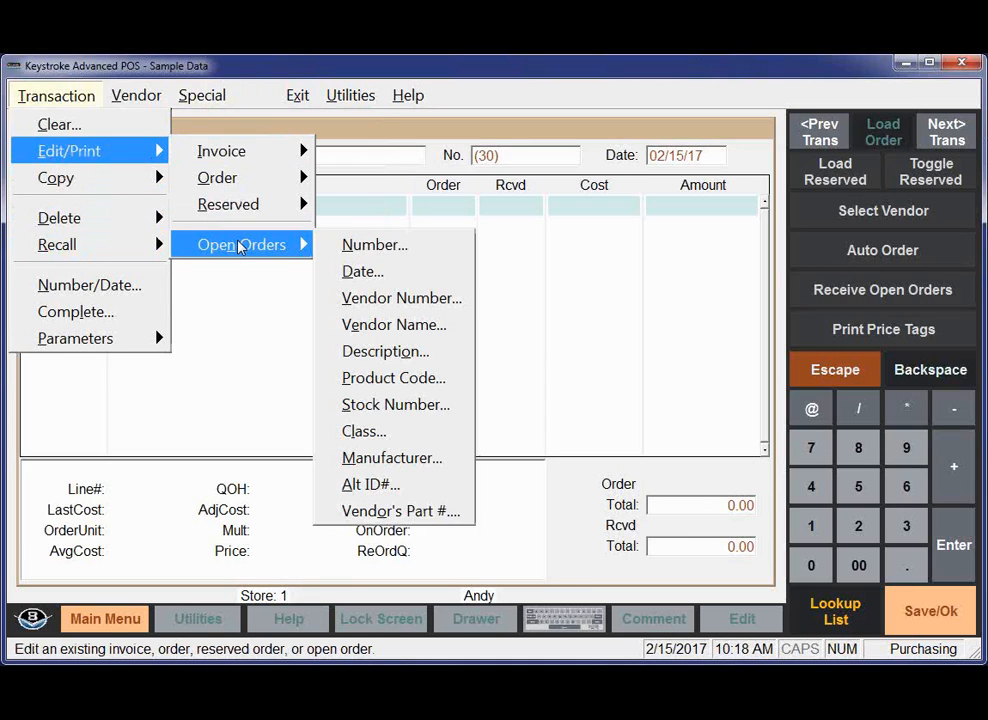
pyautogui.click(373, 404)
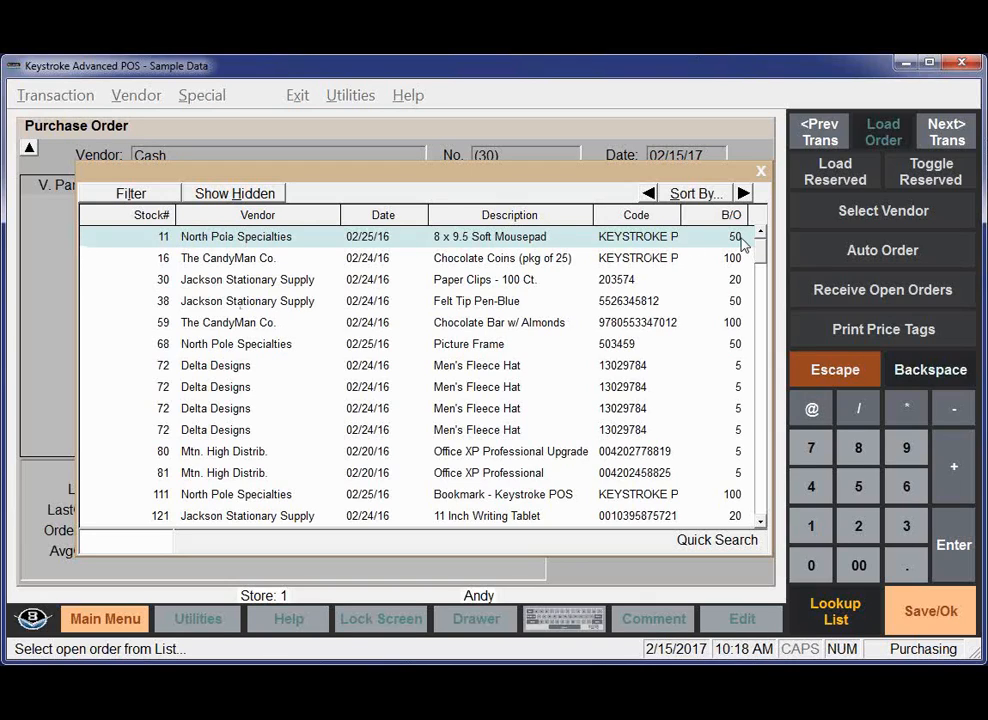
pyautogui.click(203, 425)
pyautogui.press('End')
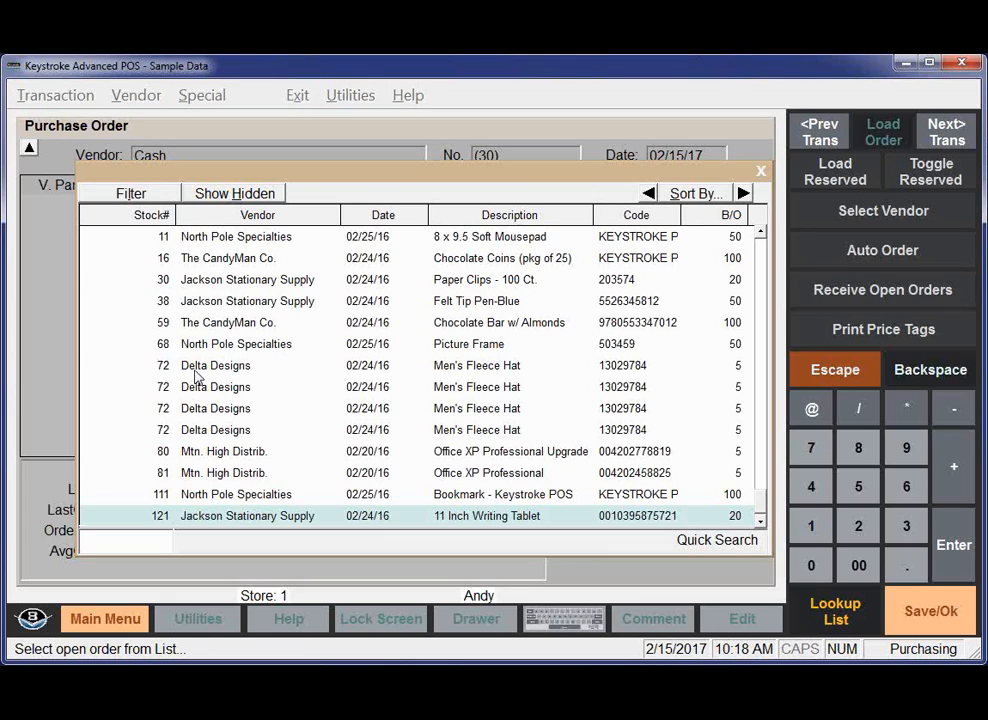
pyautogui.press('Escape')
# Examine the open orders listed by vendor number, going down to the last Delta Designs entry, and close the list
pyautogui.click(56, 95)
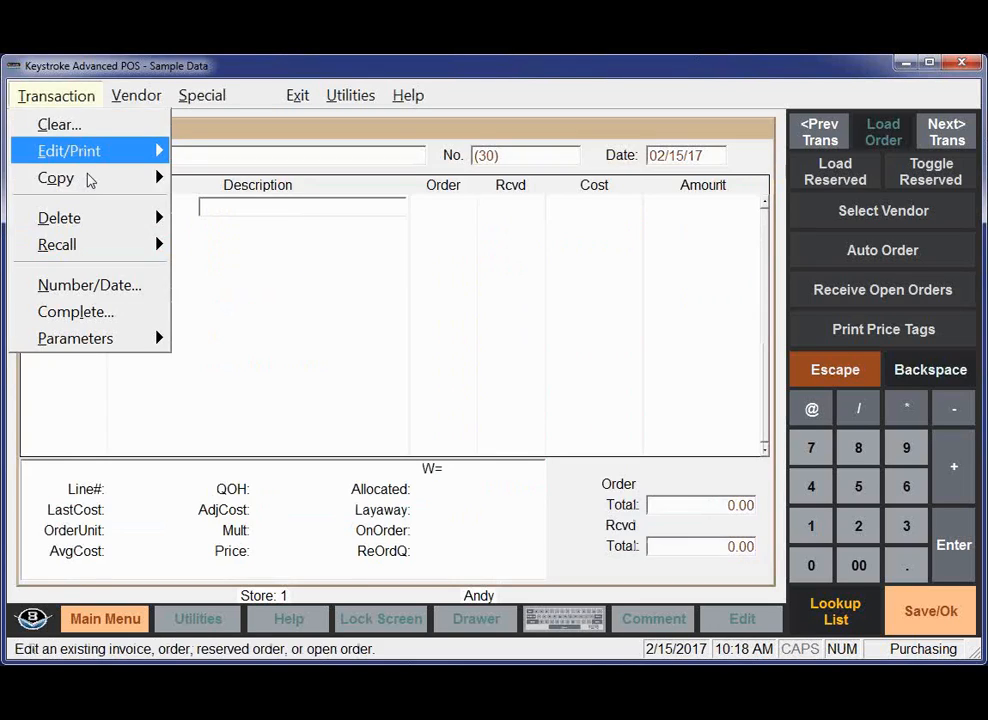
pyautogui.moveTo(89, 157)
pyautogui.moveTo(238, 250)
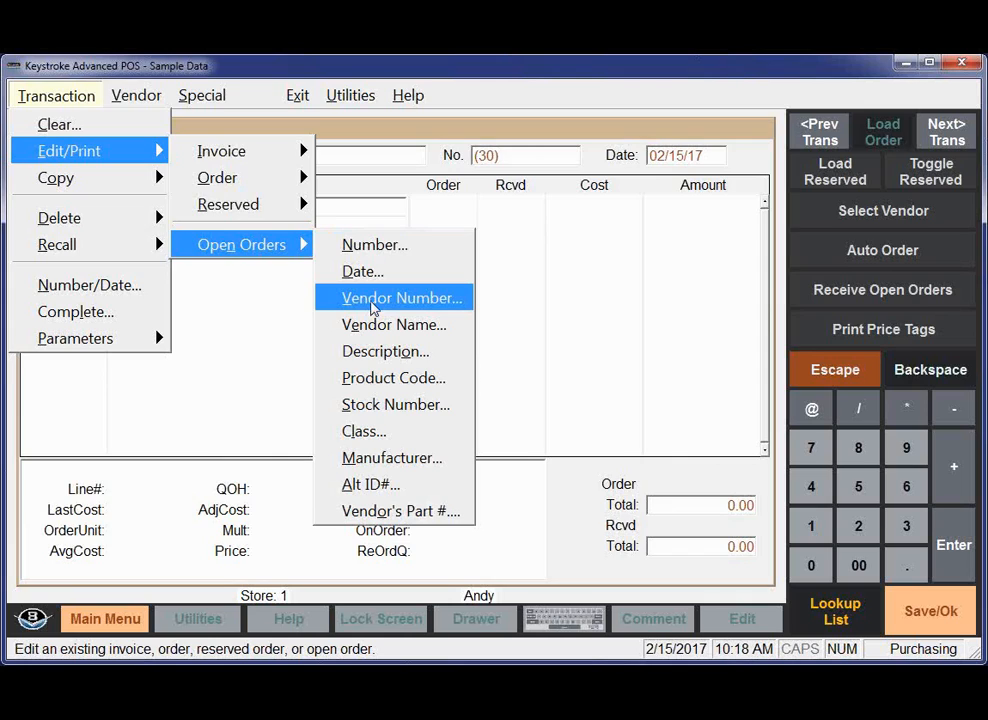
pyautogui.click(373, 309)
pyautogui.press('Down')
pyautogui.press('Down')
pyautogui.press('Down')
pyautogui.press('Down')
pyautogui.press('Down')
pyautogui.press('Down')
pyautogui.press('Down')
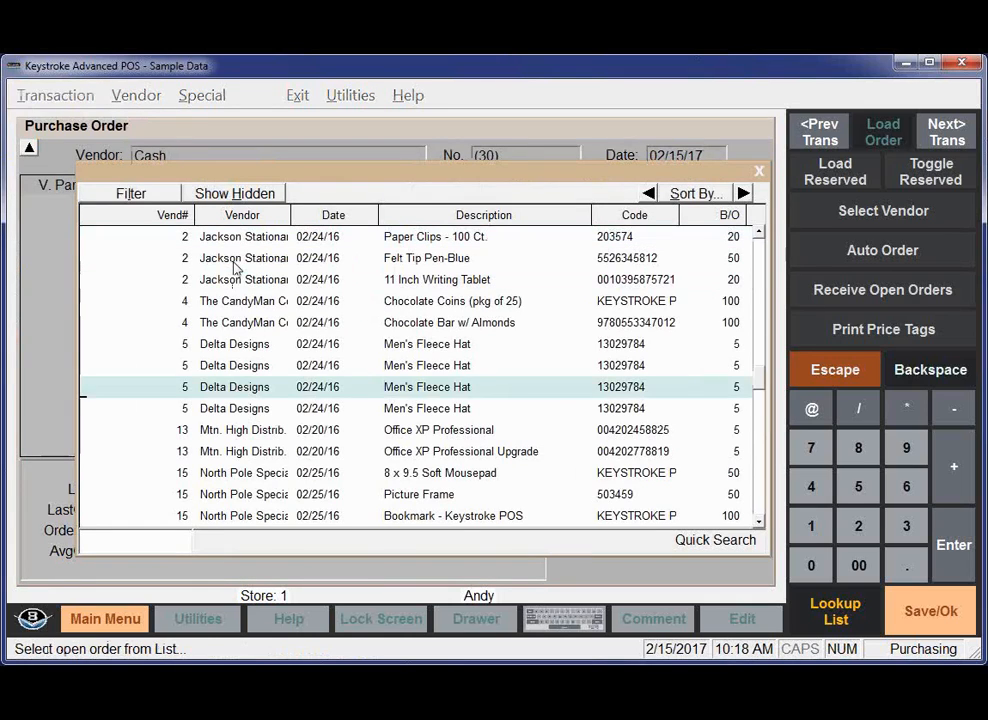
pyautogui.press('Down')
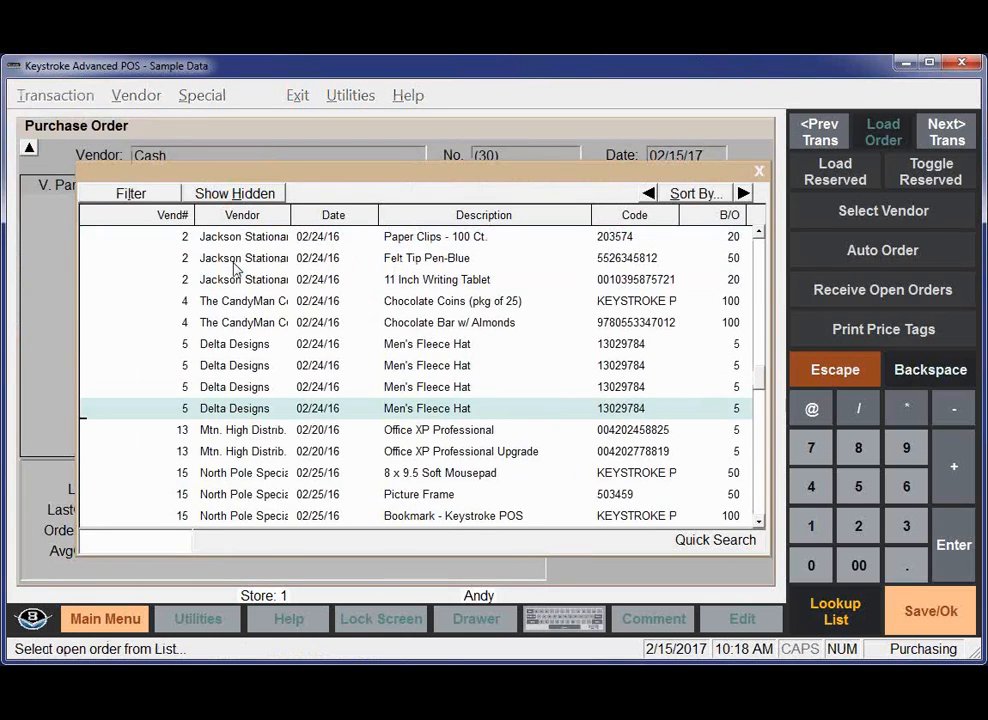
pyautogui.press('Escape')
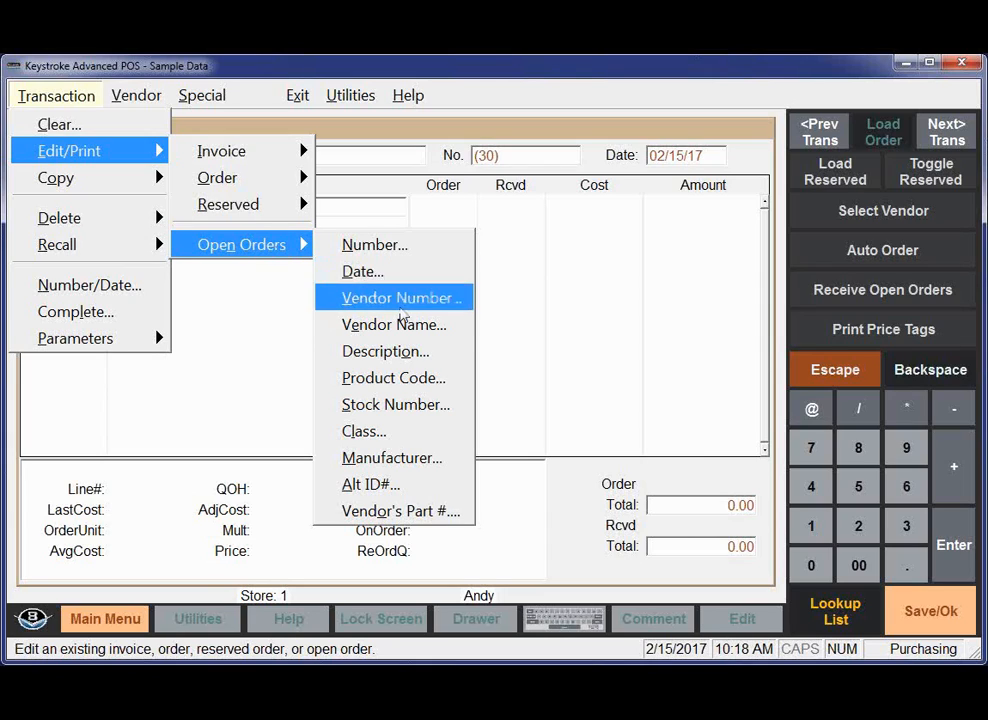
# Load the North Pole Specialties open order for the 8 x 9.5 Soft Mousepad from the stock-number list for editing
pyautogui.click(390, 407)
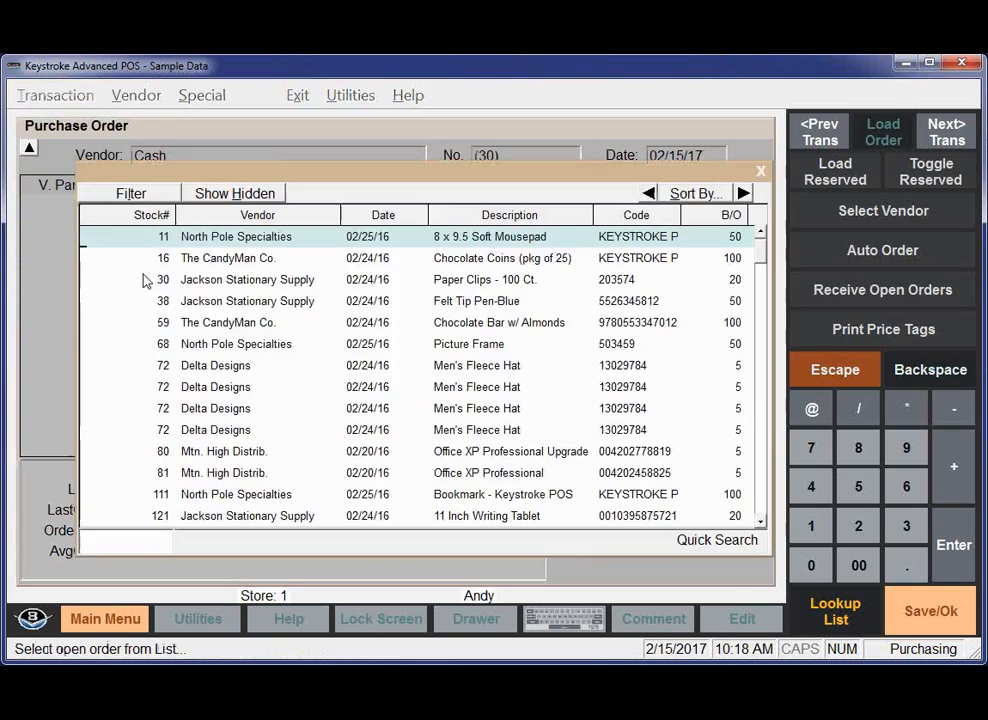
pyautogui.doubleClick(245, 238)
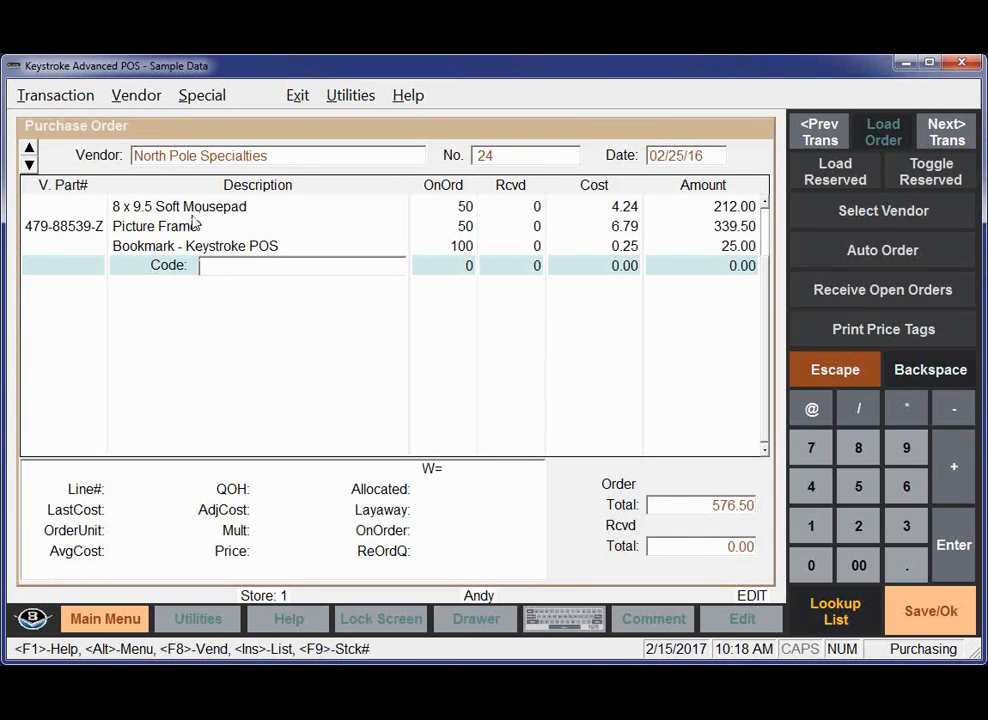
pyautogui.click(53, 100)
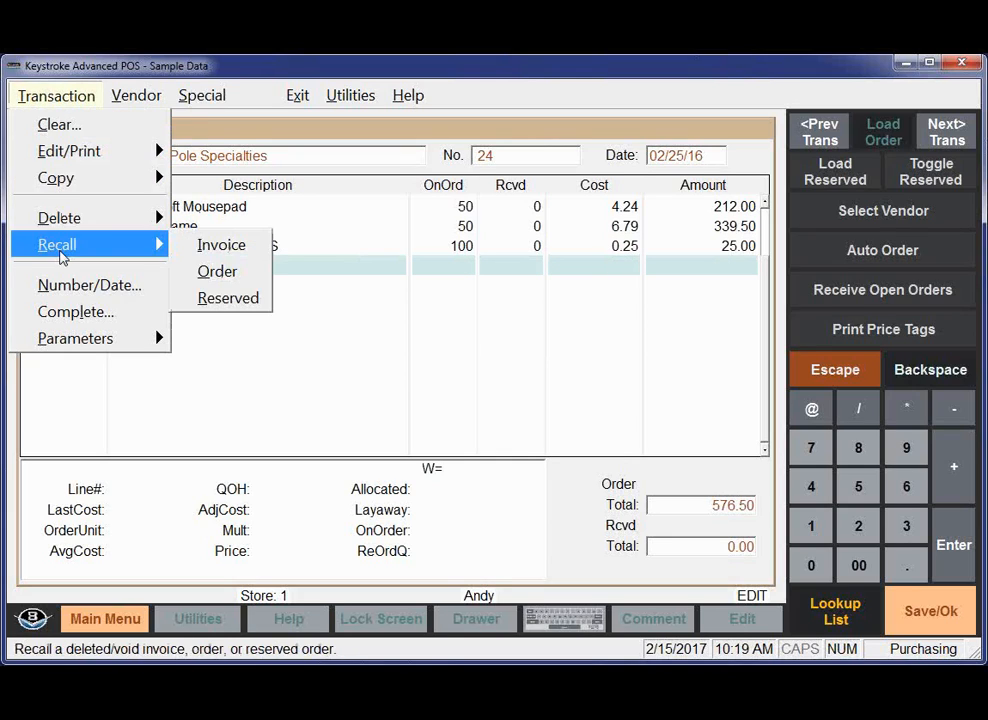
pyautogui.moveTo(88, 345)
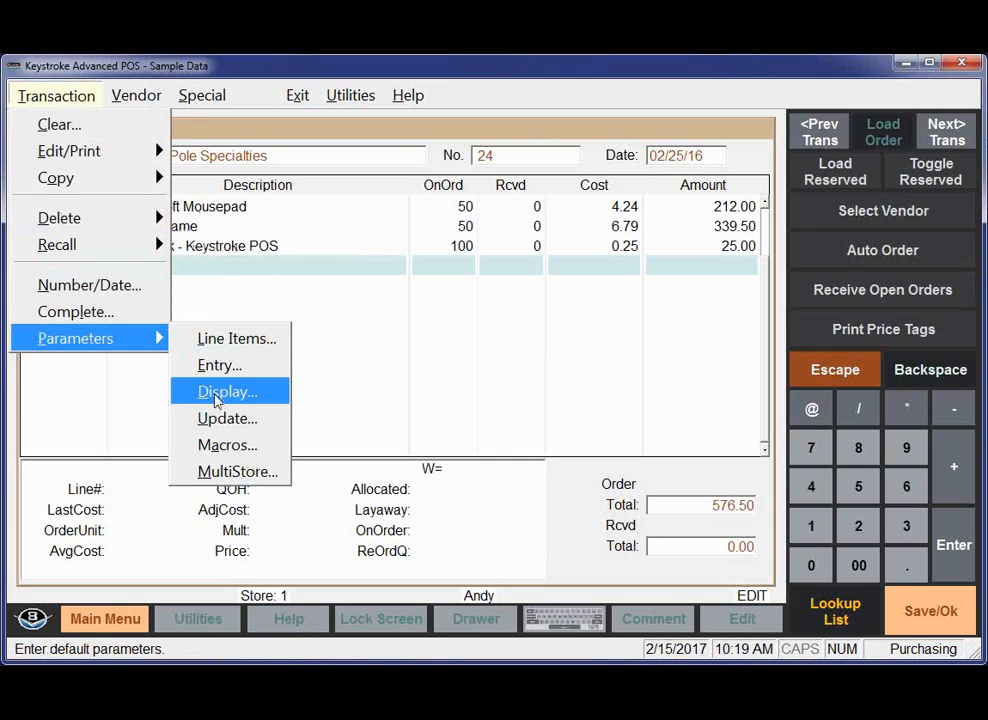
pyautogui.click(529, 115)
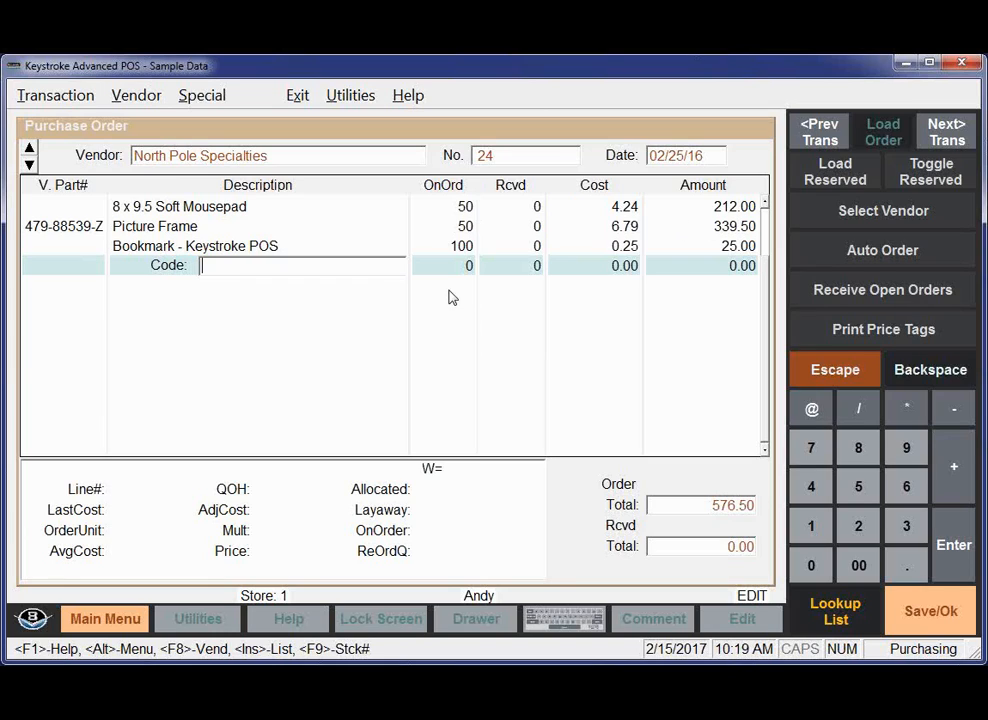
# Enable the Qty Only, Qty/MarkUp and Qty/Profit screen modes for purchase orders in the display parameters
pyautogui.click(72, 104)
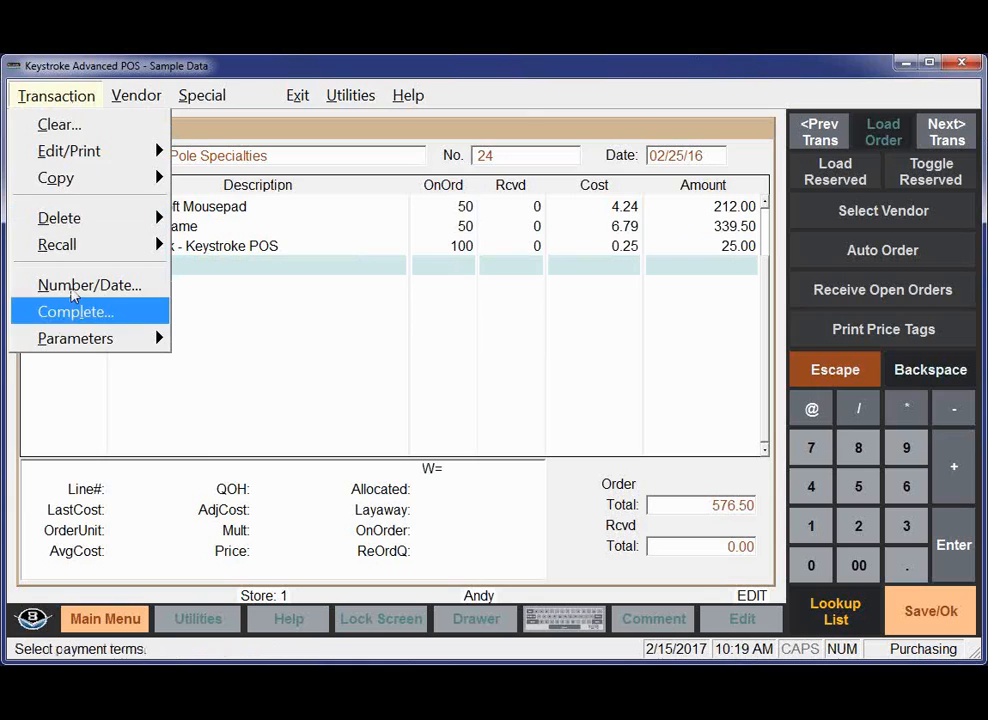
pyautogui.moveTo(84, 347)
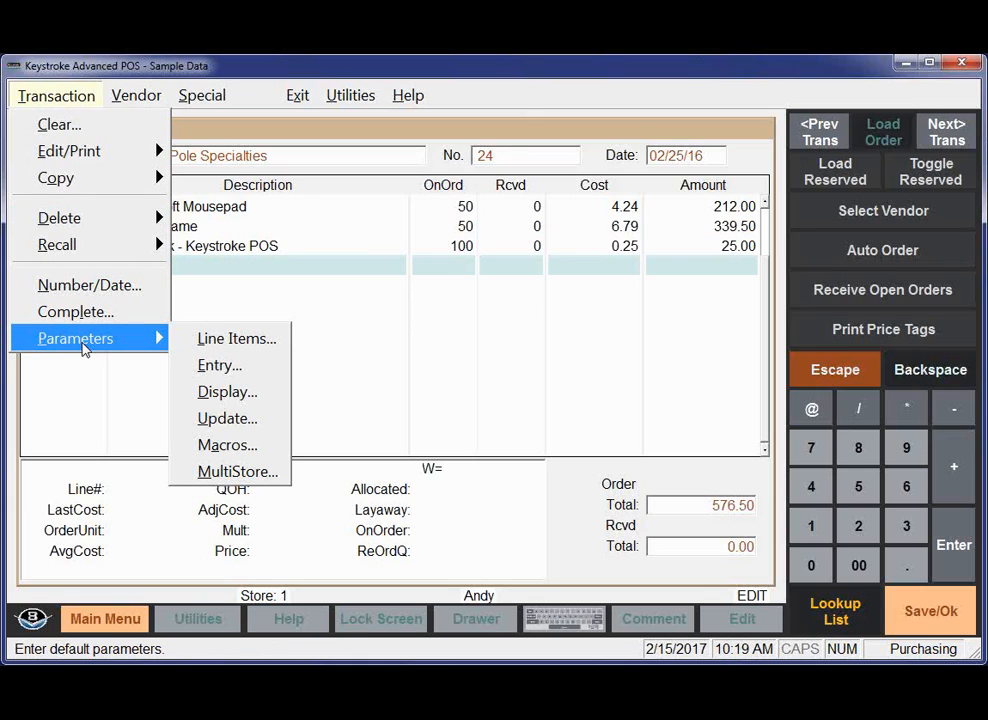
pyautogui.click(236, 398)
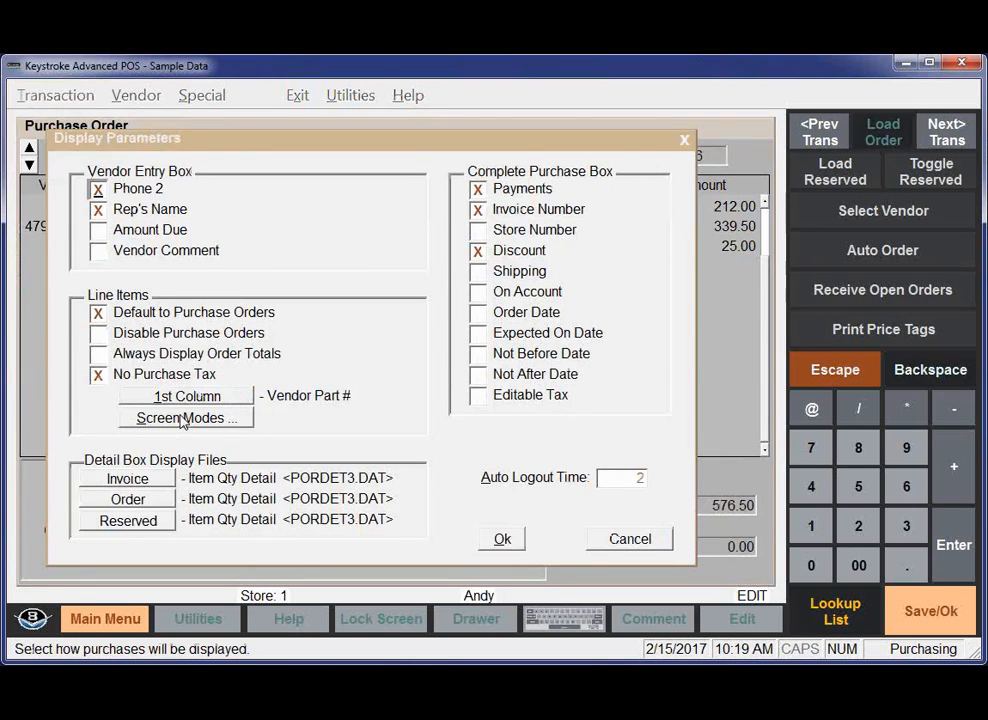
pyautogui.click(184, 419)
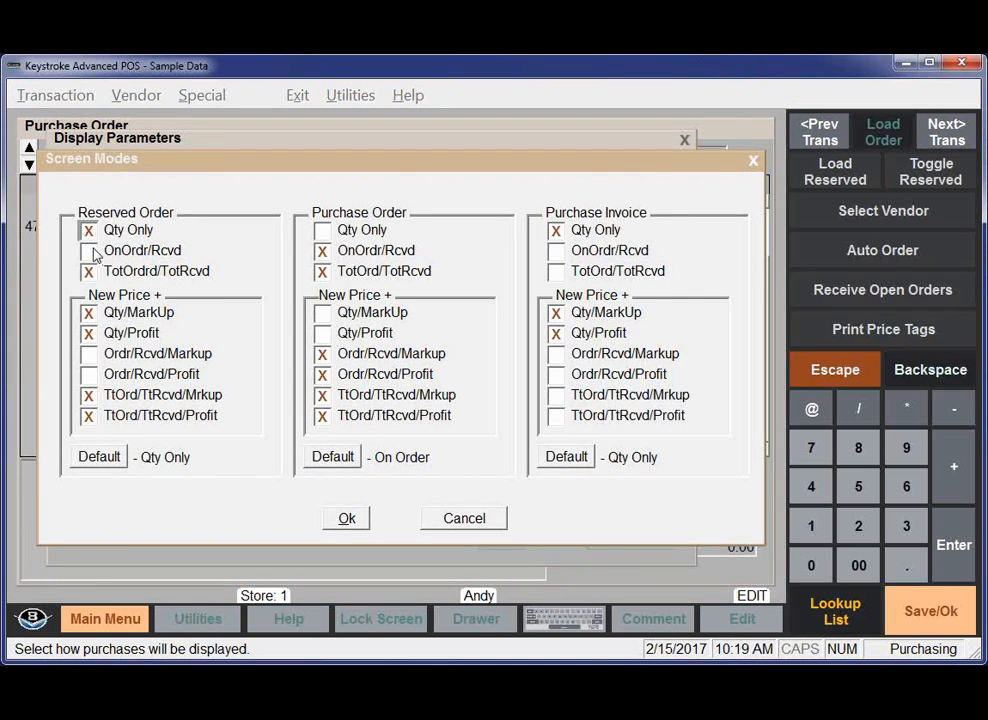
pyautogui.click(323, 230)
pyautogui.click(323, 313)
pyautogui.click(322, 332)
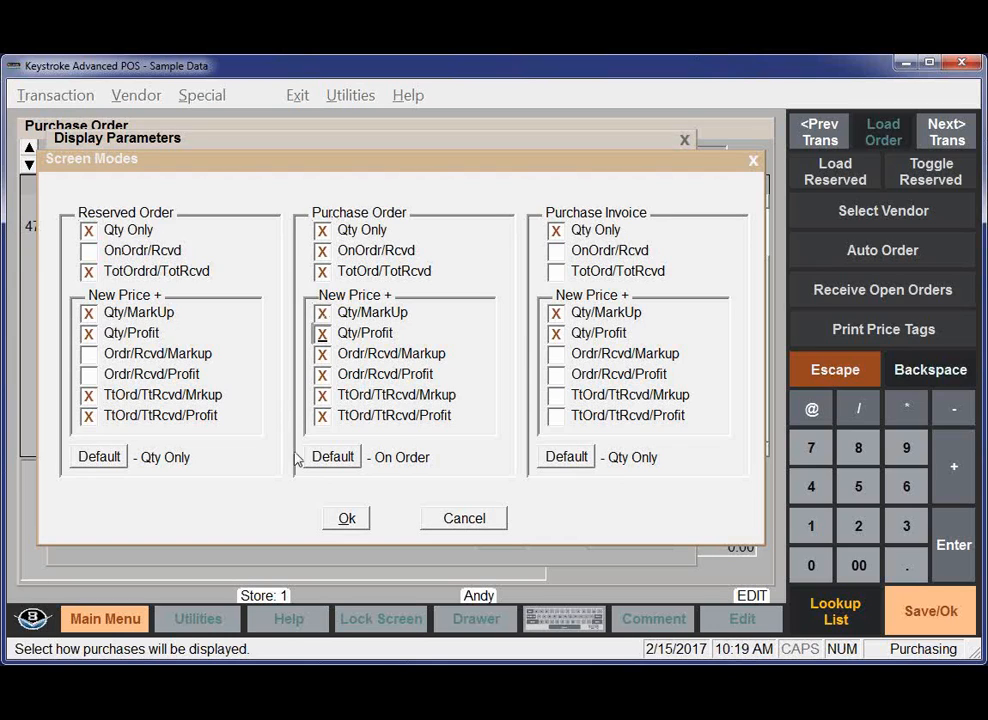
# Set the default purchase order screen mode to NP+ TotOrdrd/MarkUp and save the screen modes and display parameters
pyautogui.click(337, 459)
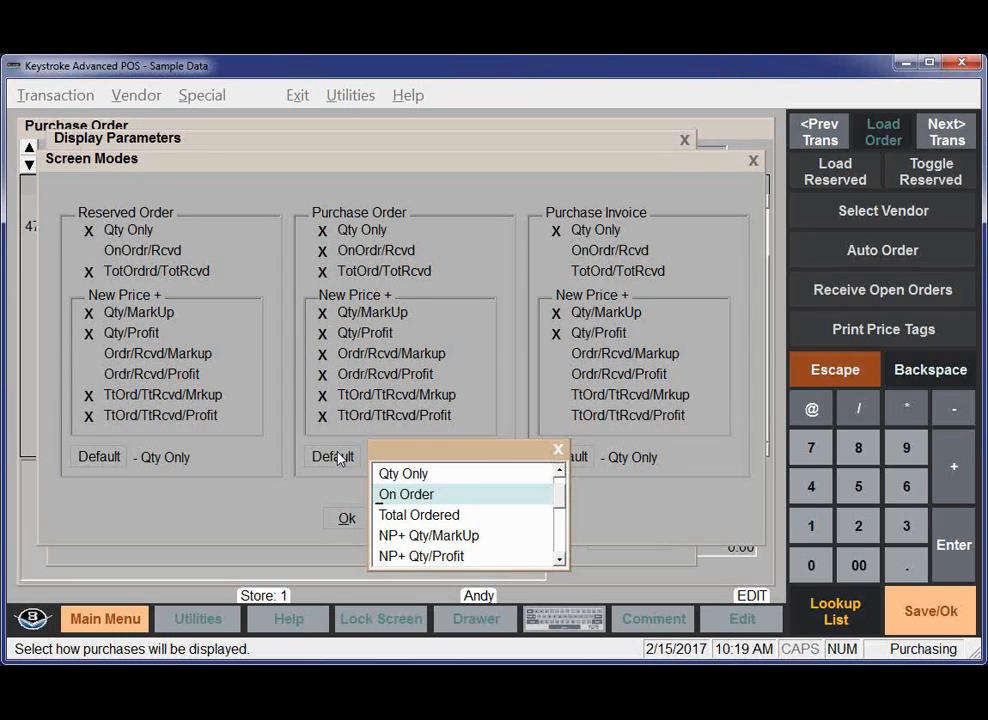
pyautogui.click(560, 562)
pyautogui.click(560, 562)
pyautogui.click(560, 562)
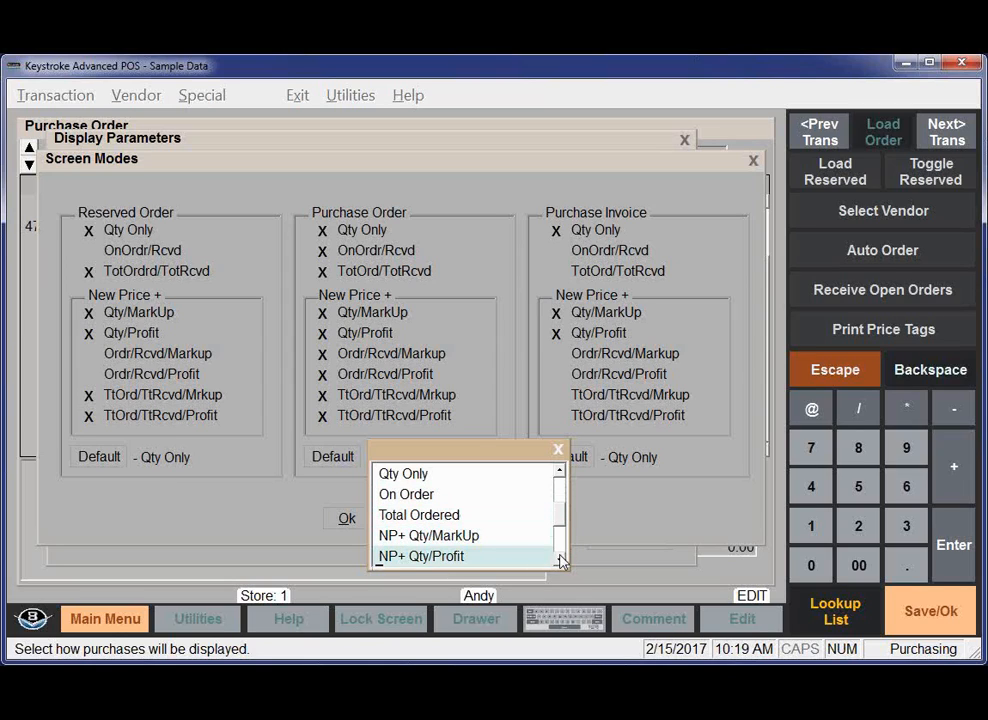
pyautogui.click(560, 562)
pyautogui.click(560, 562)
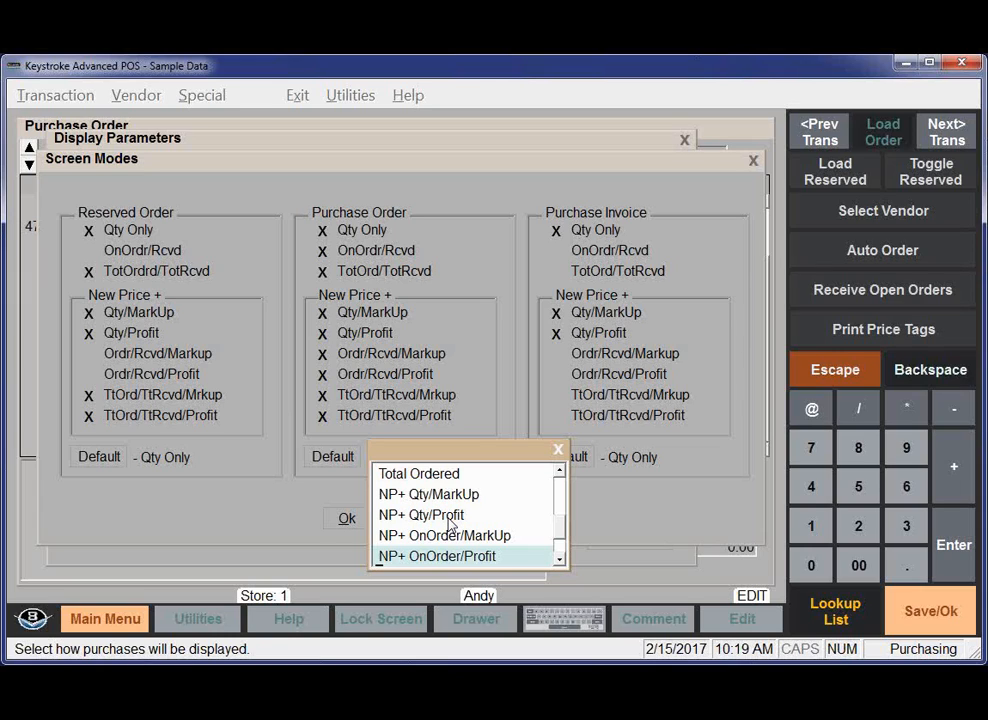
pyautogui.click(560, 560)
pyautogui.click(560, 560)
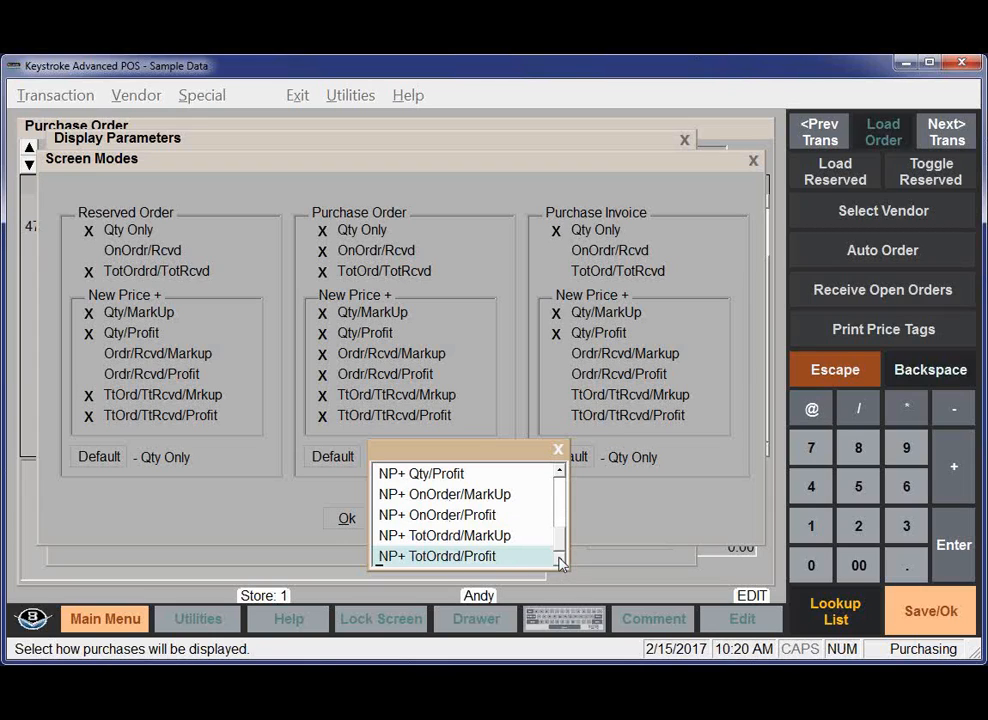
pyautogui.click(444, 537)
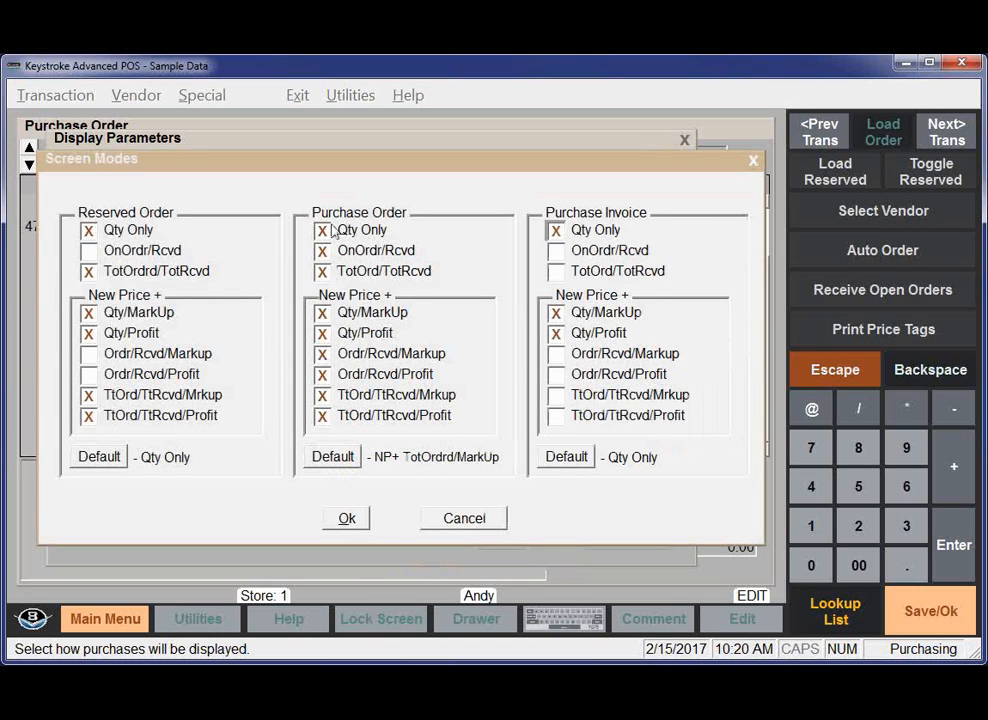
pyautogui.click(347, 520)
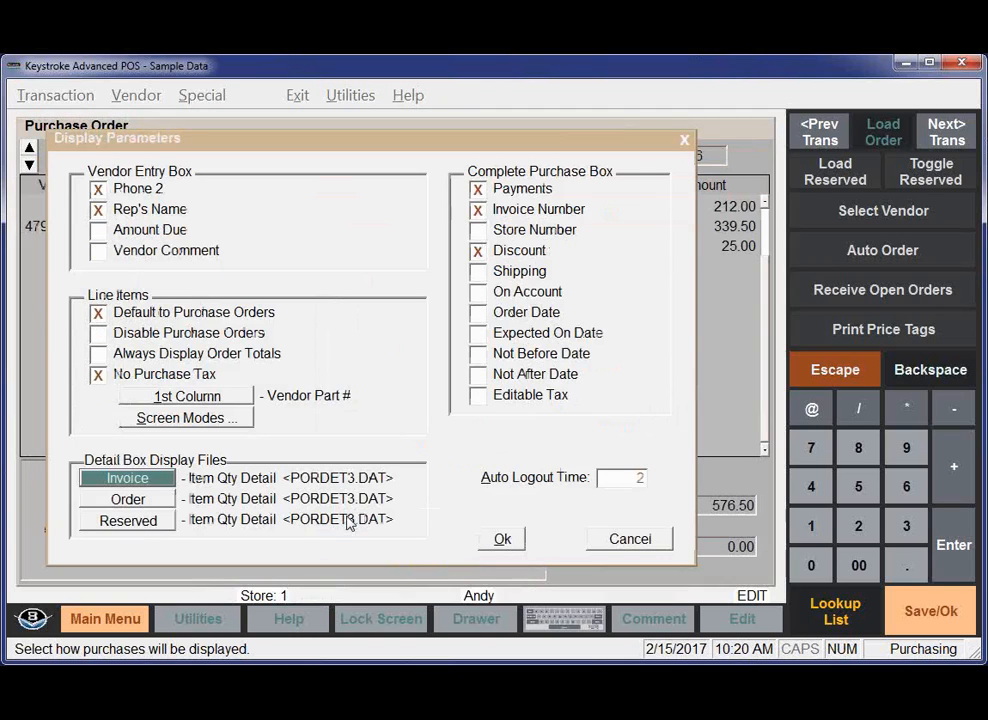
pyautogui.click(503, 540)
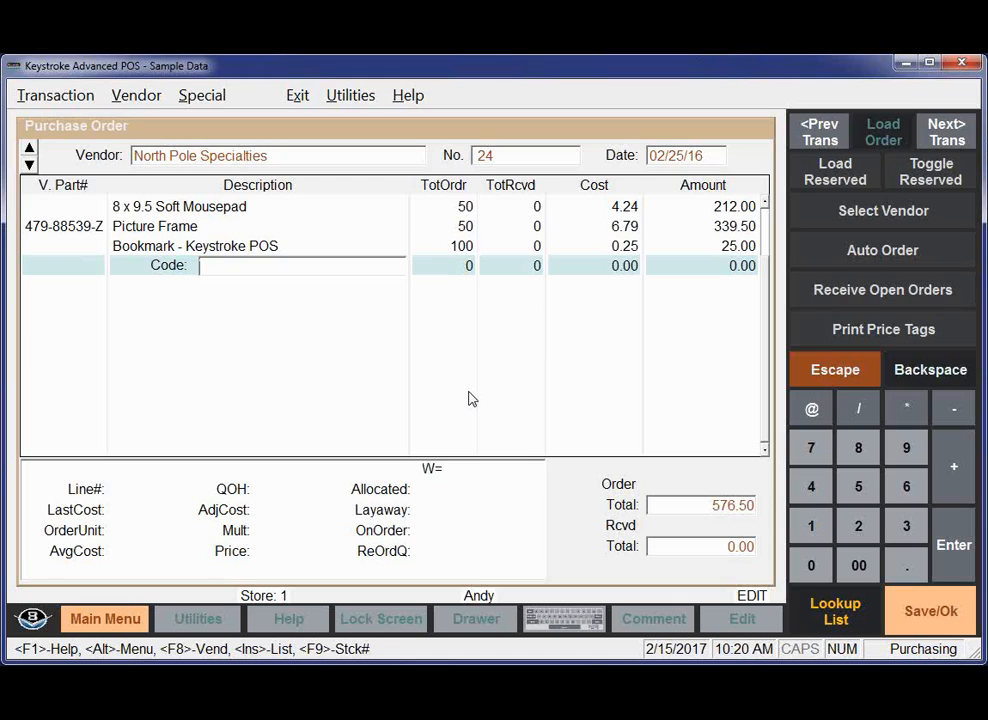
# Switch the purchase order to the Qty/MarkUp screen mode and set the 8 x 9.5 Soft Mousepad's cost to 5.00
pyautogui.press('F6')
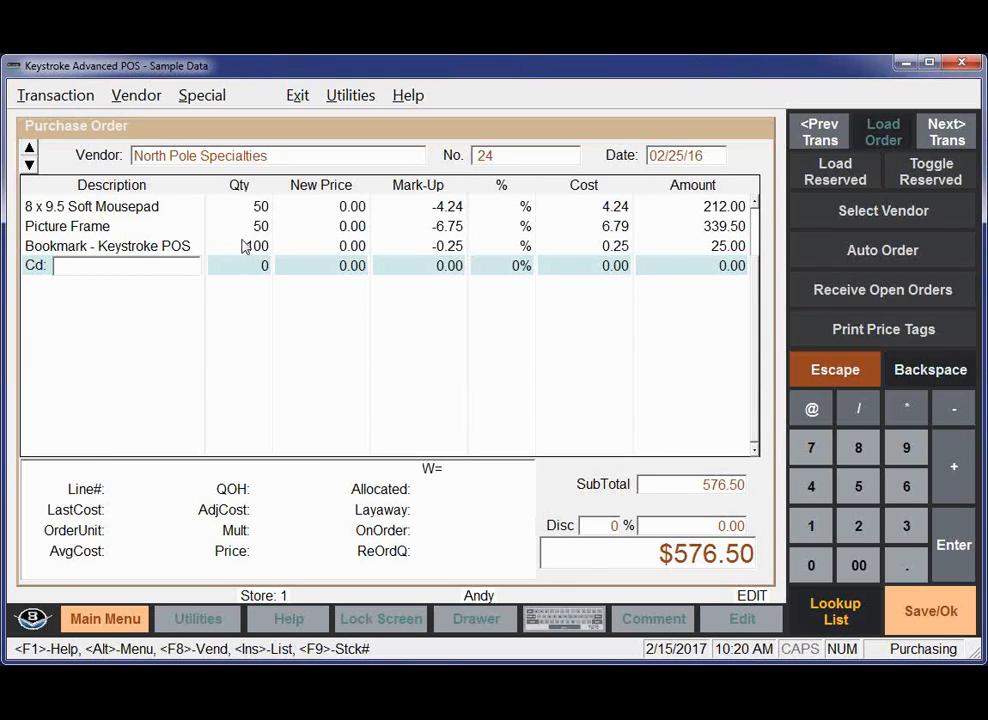
pyautogui.click(609, 209)
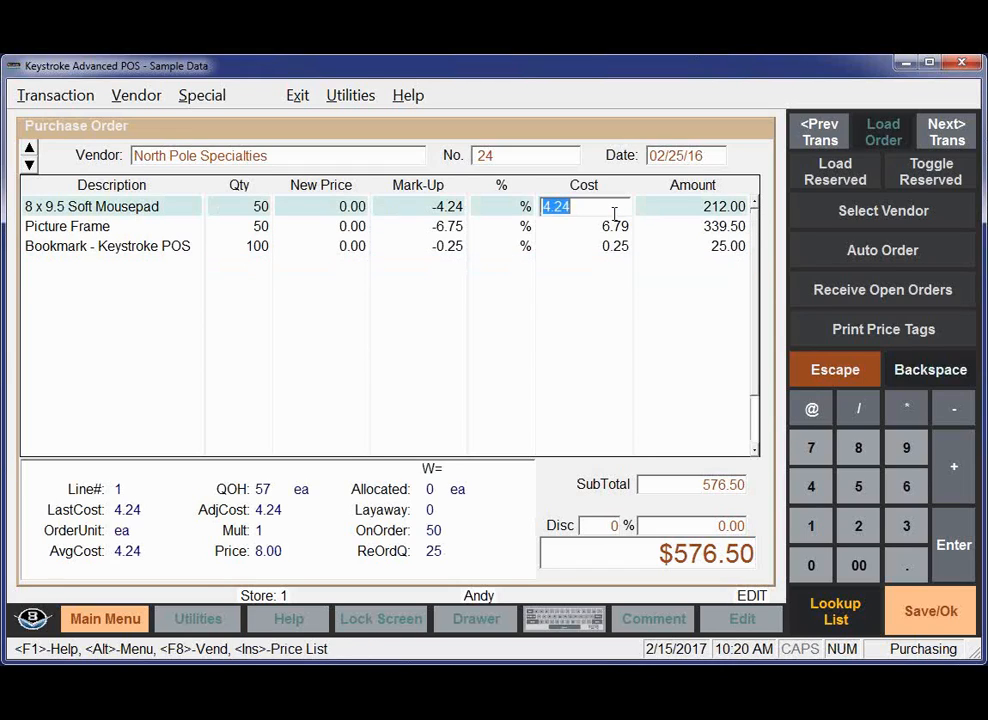
pyautogui.write('5')
pyautogui.press('Return')
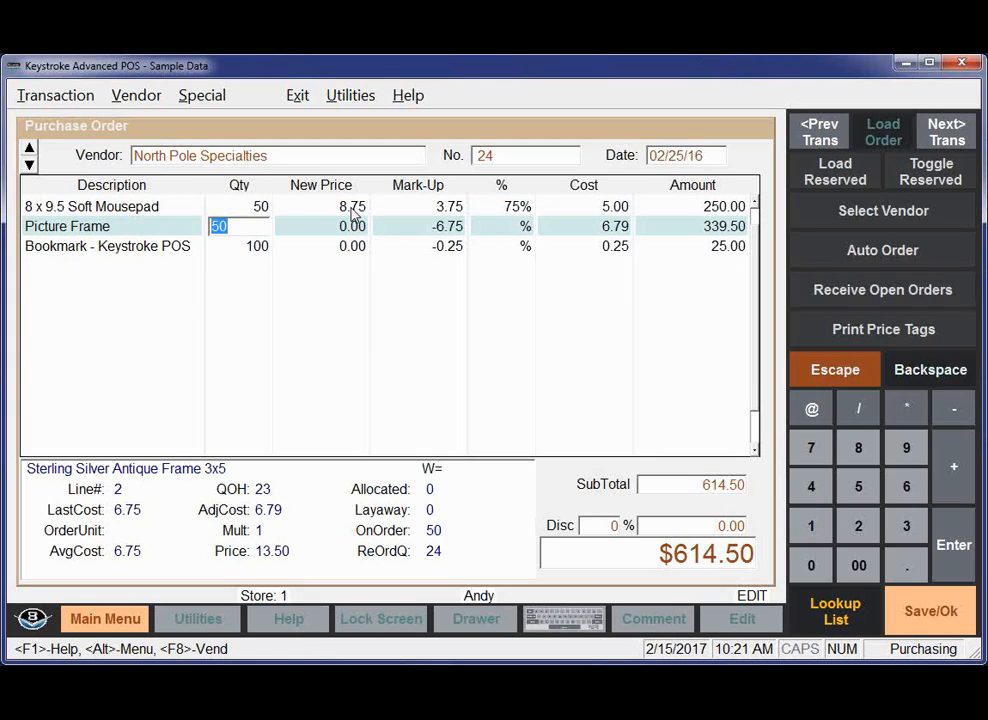
# Check the pricing in the 8 x 9.5 Soft Mousepad's inventory record and close it without changes
pyautogui.click(258, 206)
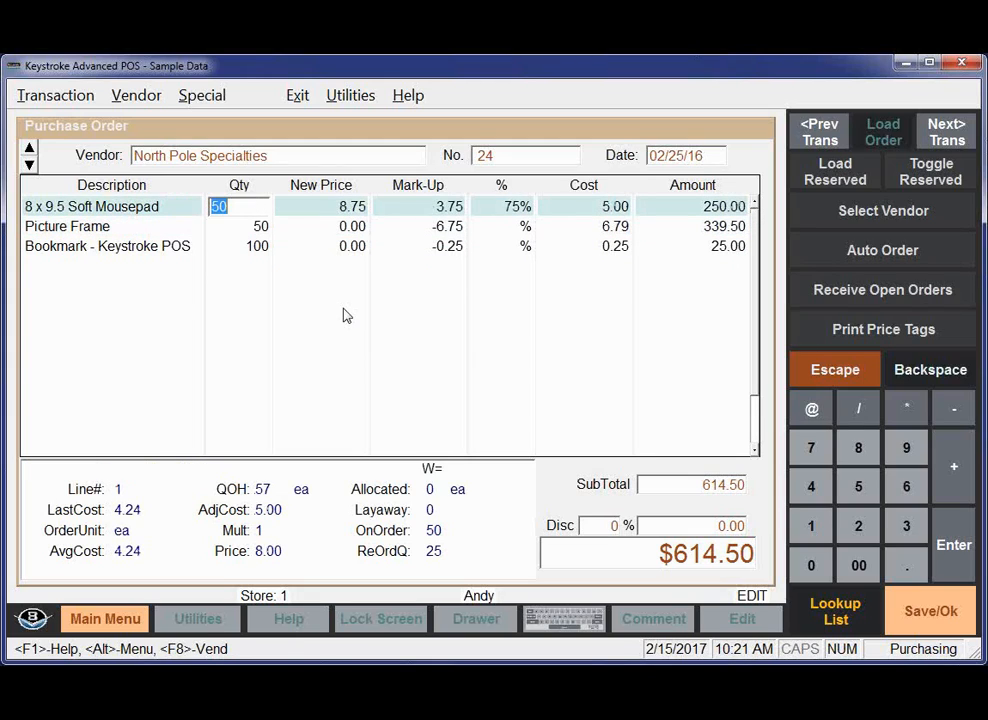
pyautogui.press('F2')
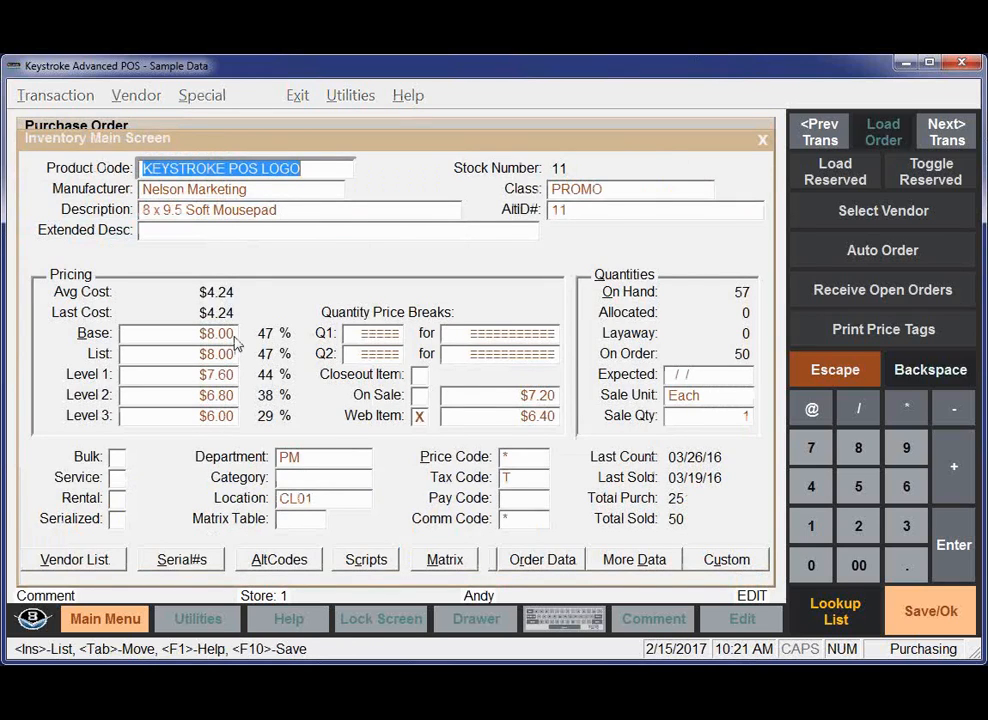
pyautogui.press('Escape')
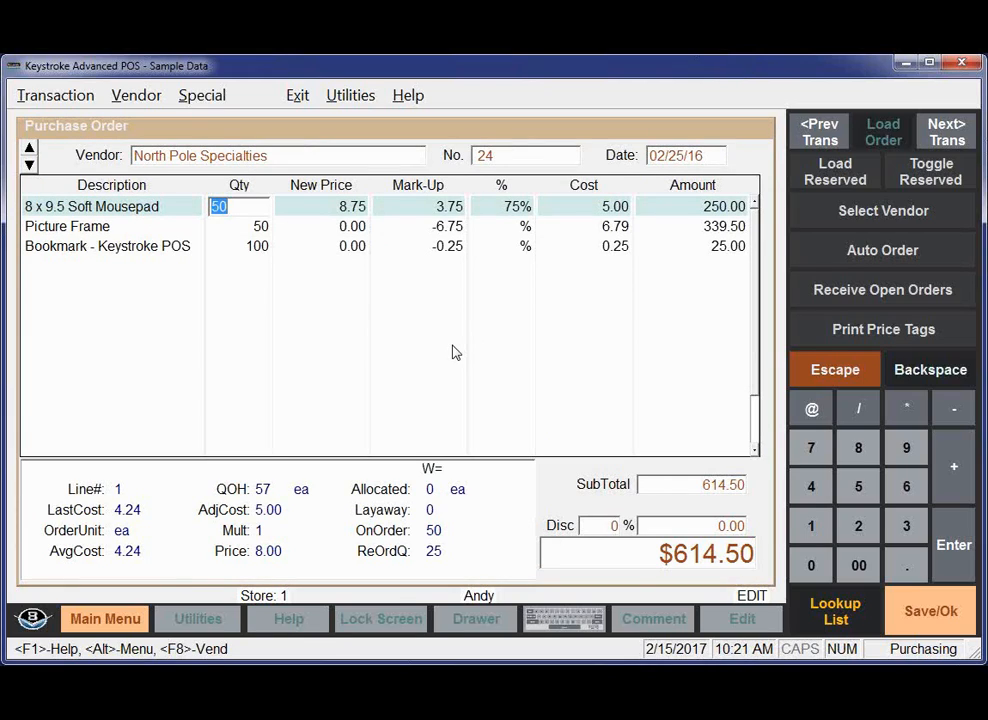
# Cycle the purchase order through the new-price screen modes to the total ordered and received view with mark-up
pyautogui.press('F9')
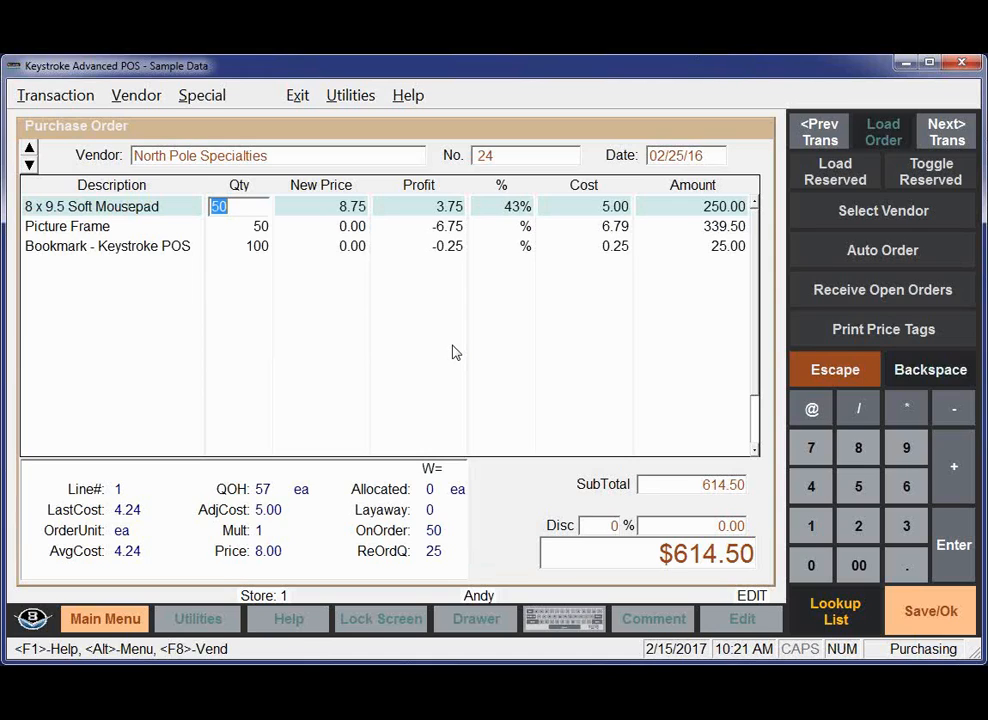
pyautogui.press('F9')
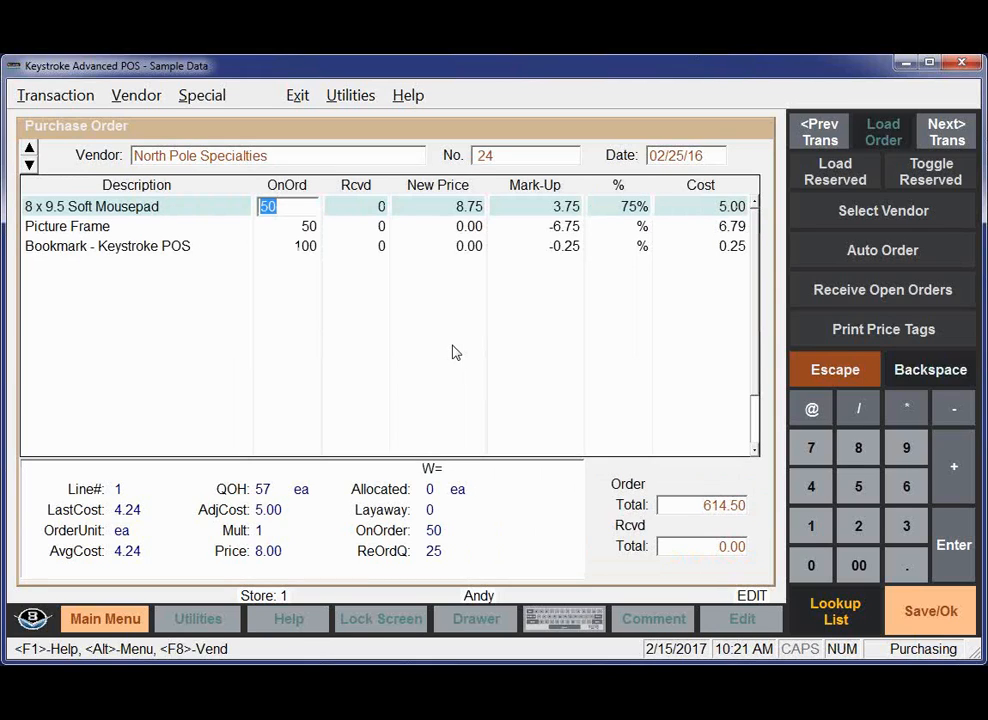
pyautogui.press('F9')
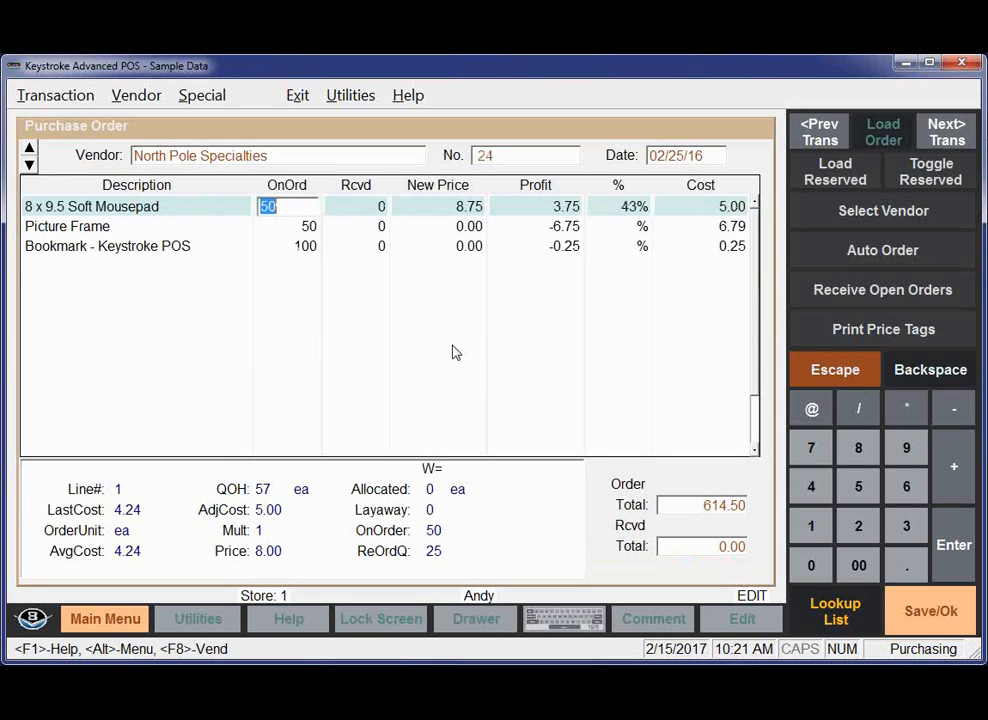
pyautogui.press('F9')
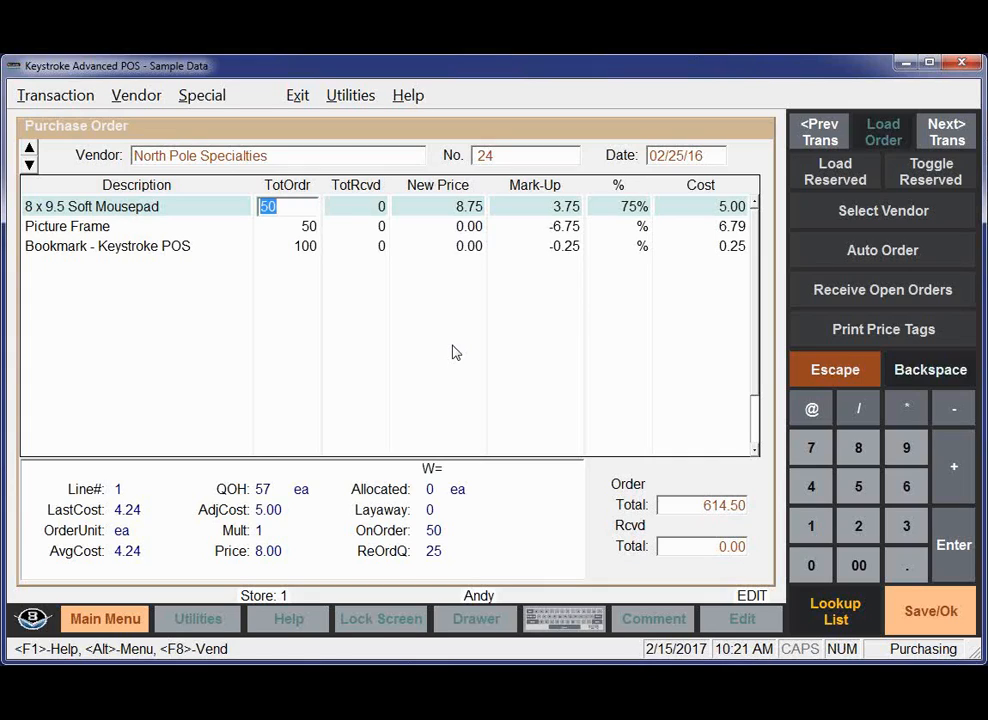
# Set the 8 x 9.5 Soft Mousepad's new price to 8.50 and the Picture Frame's cost to 7.00
pyautogui.click(467, 208)
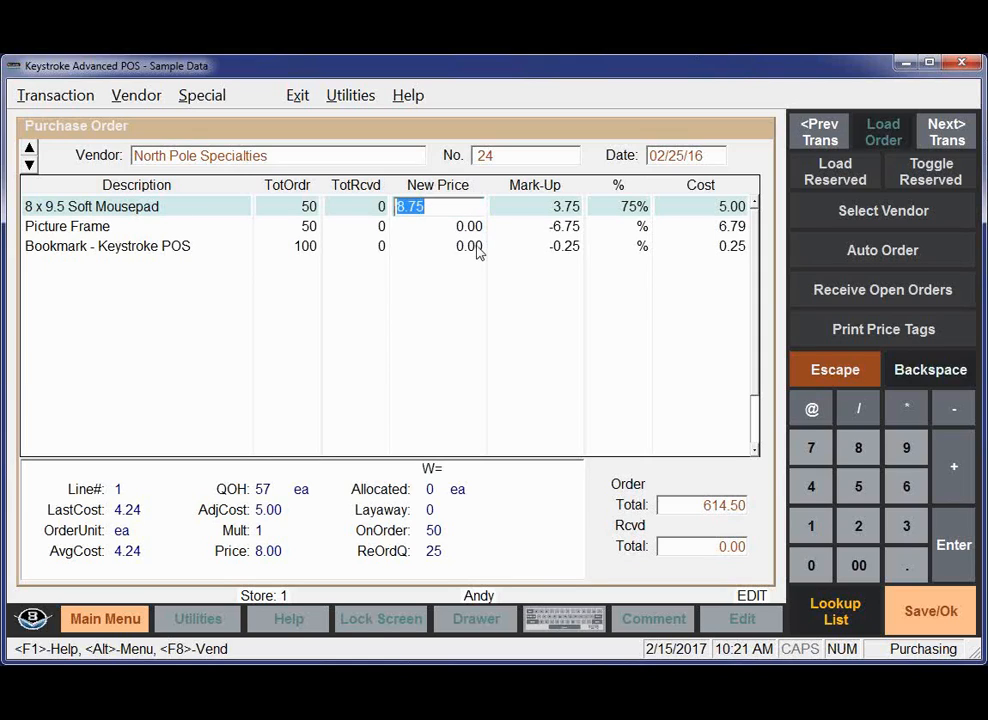
pyautogui.write('8.5')
pyautogui.press('Return')
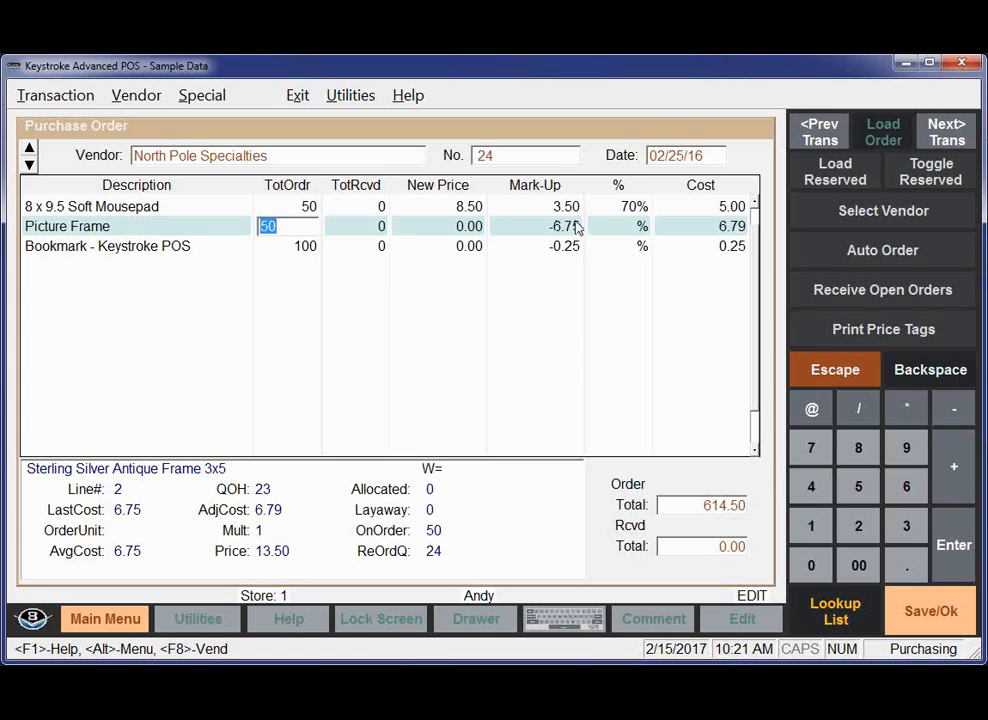
pyautogui.click(729, 233)
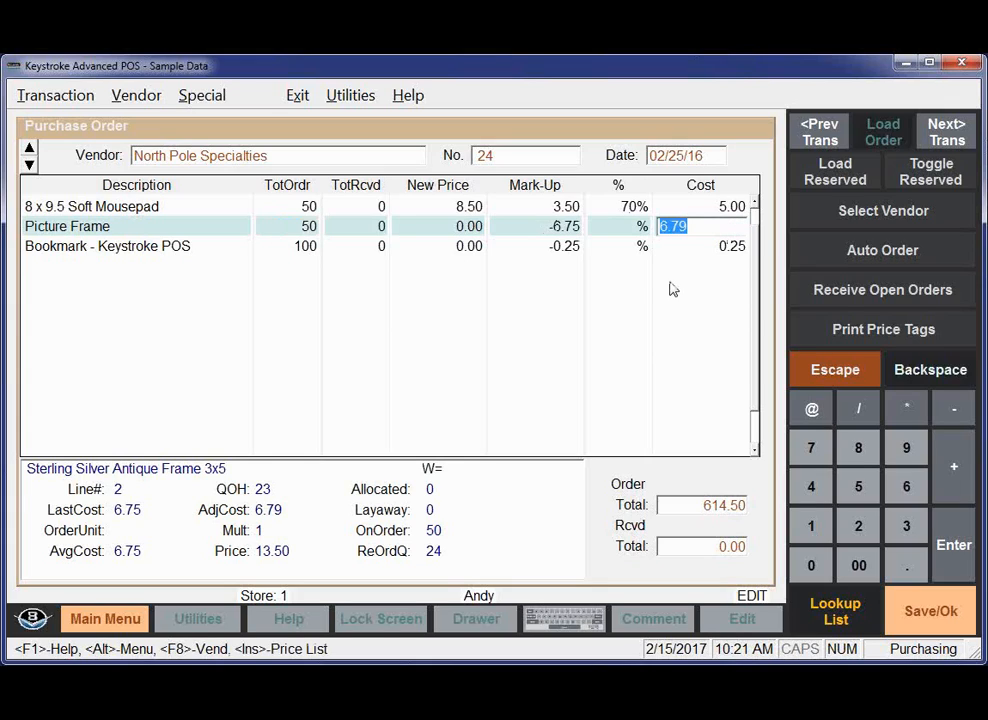
pyautogui.write('7.')
pyautogui.press('Return')
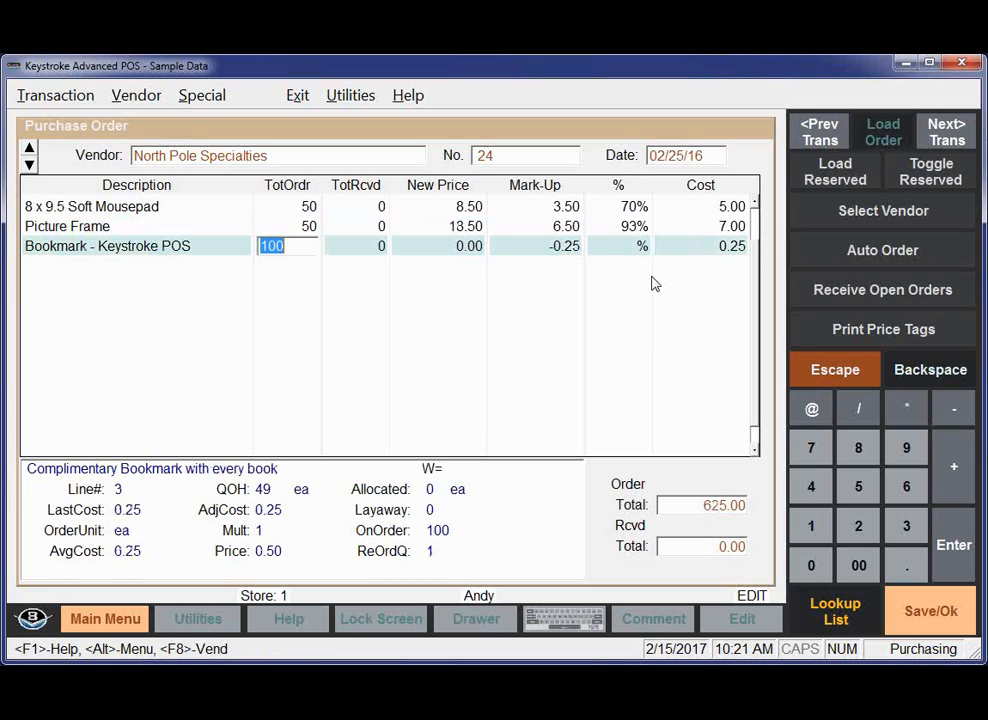
# Check the pricing in the Picture Frame's inventory record and return to the purchase order
pyautogui.click(455, 227)
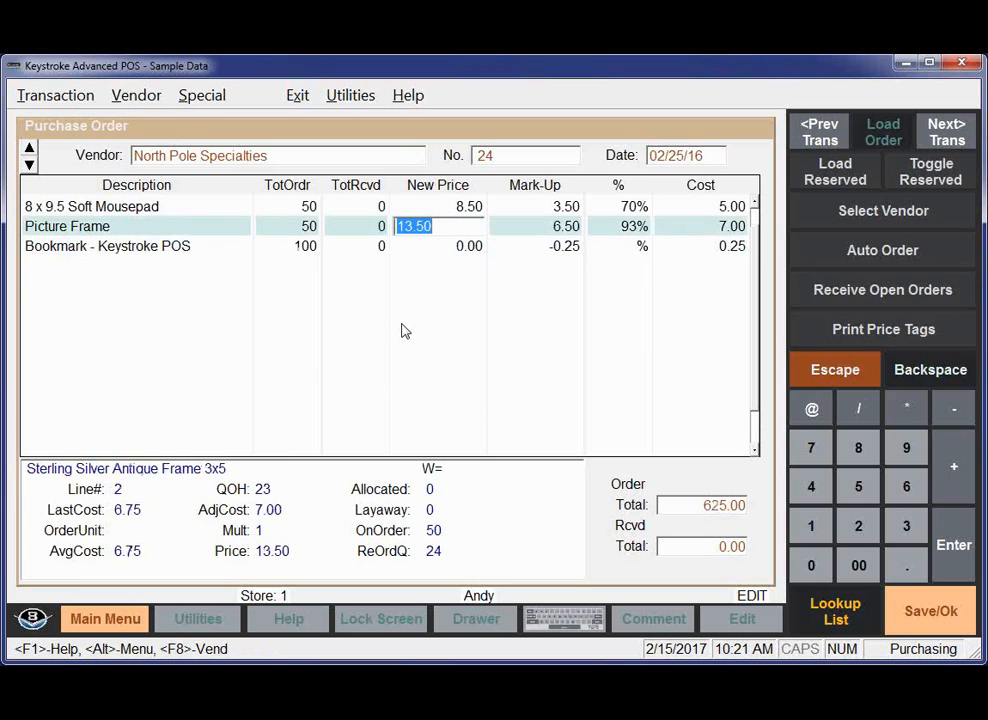
pyautogui.hotkey('ctrl', 'i')
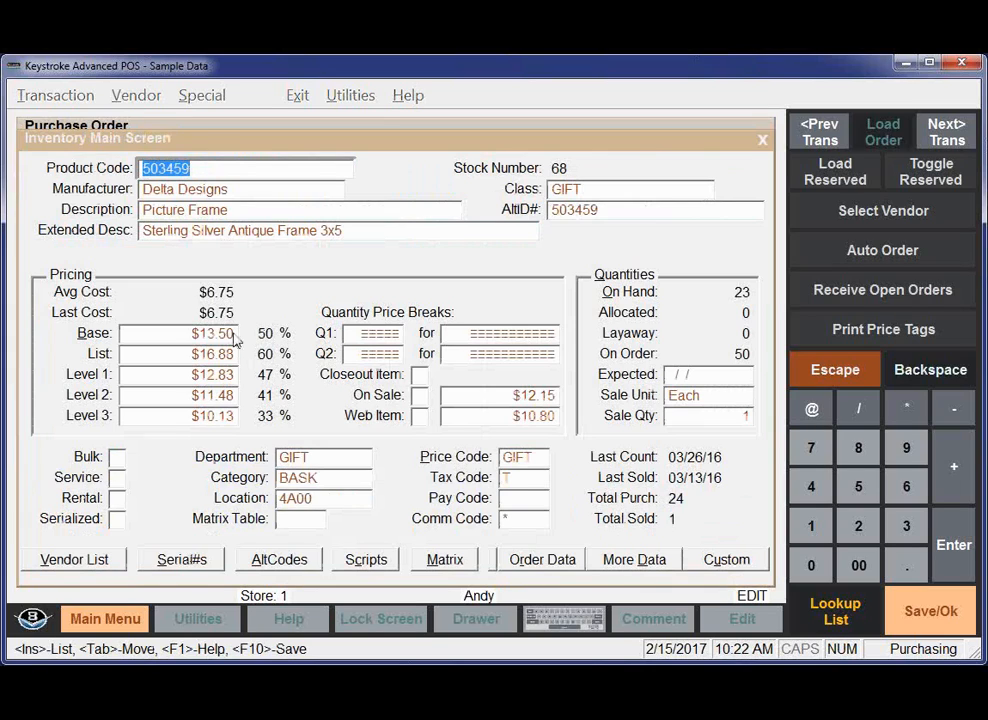
pyautogui.press('Escape')
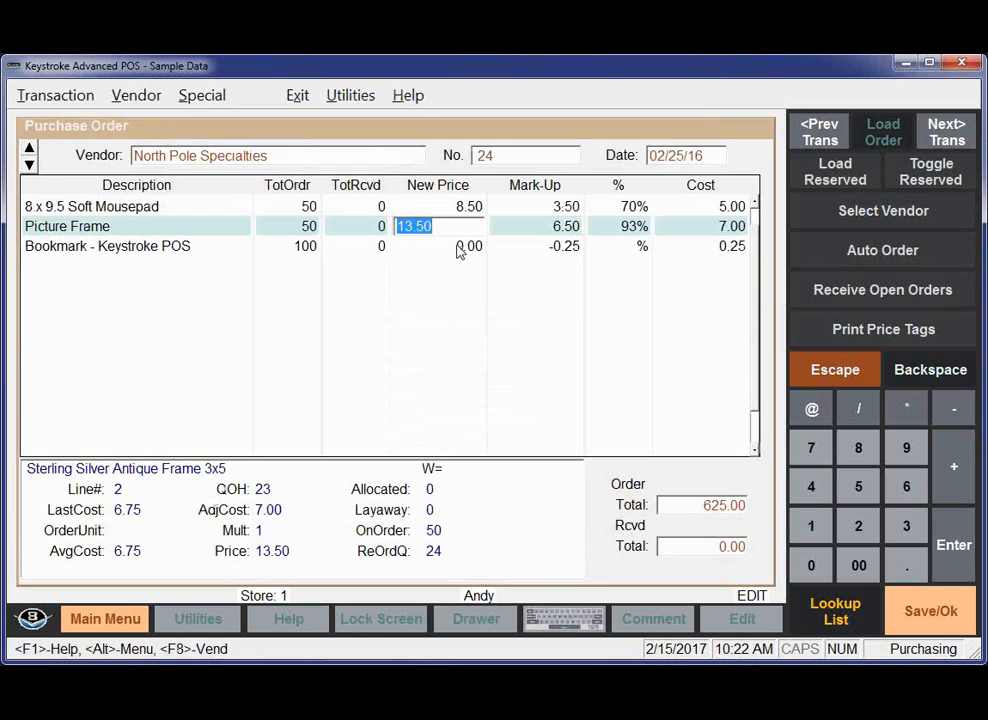
# Enter total received quantities of 50 mousepads, 50 picture frames and 100 bookmarks on the order
pyautogui.click(341, 210)
pyautogui.write('50')
pyautogui.press('Return')
pyautogui.write('50')
pyautogui.press('Return')
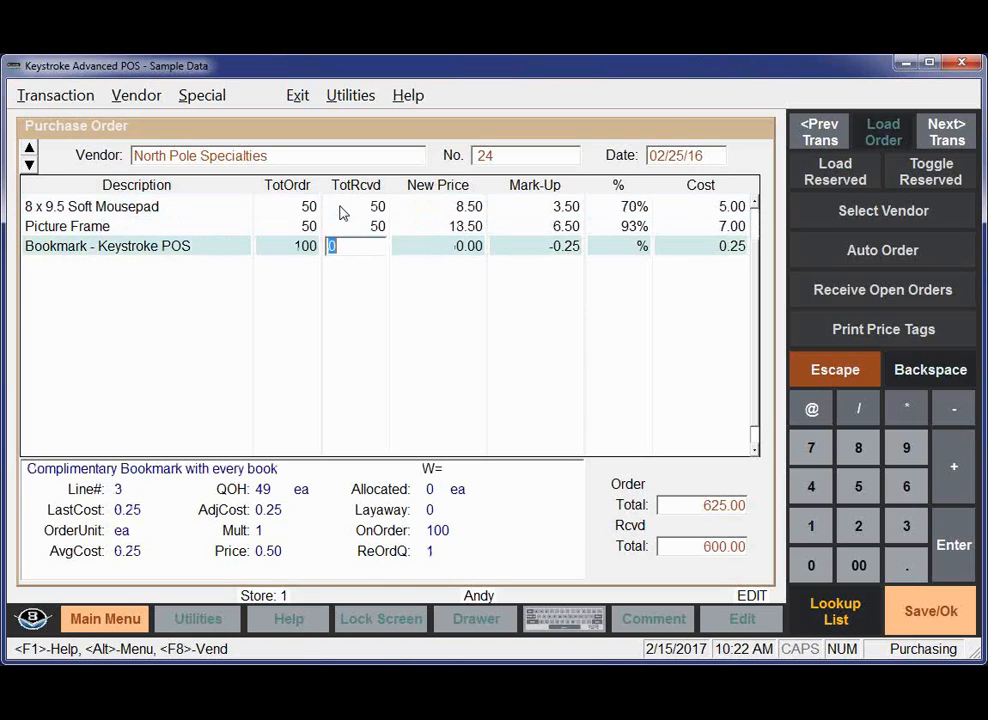
pyautogui.write('100')
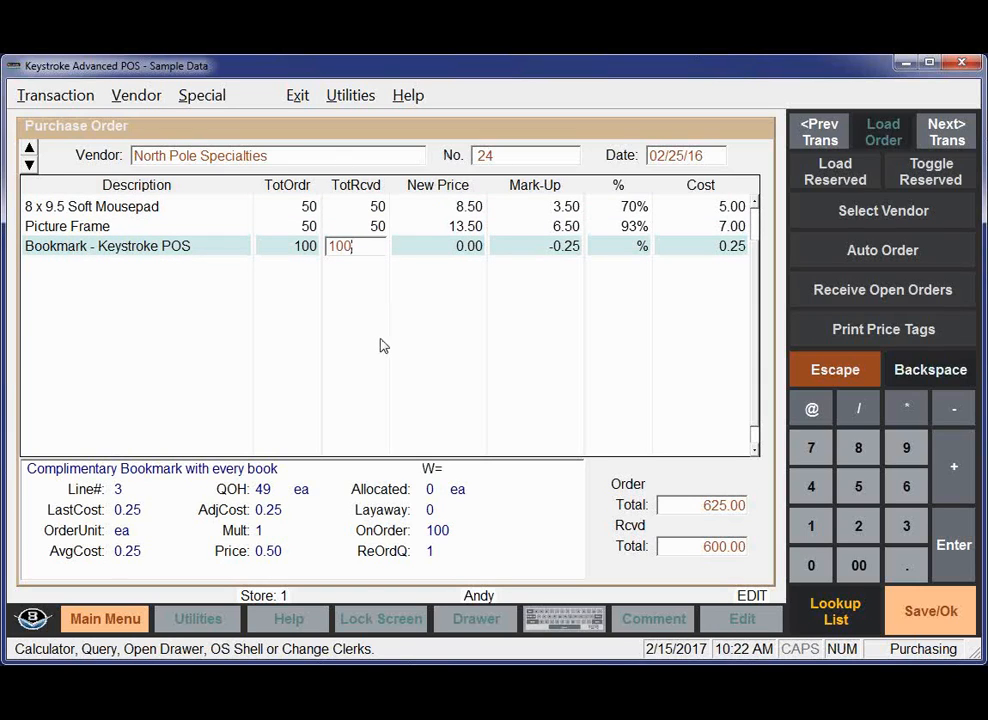
# Complete the North Pole Specialties order and save it without printing, payment or an invoice number
pyautogui.press('F10')
pyautogui.press('Return')
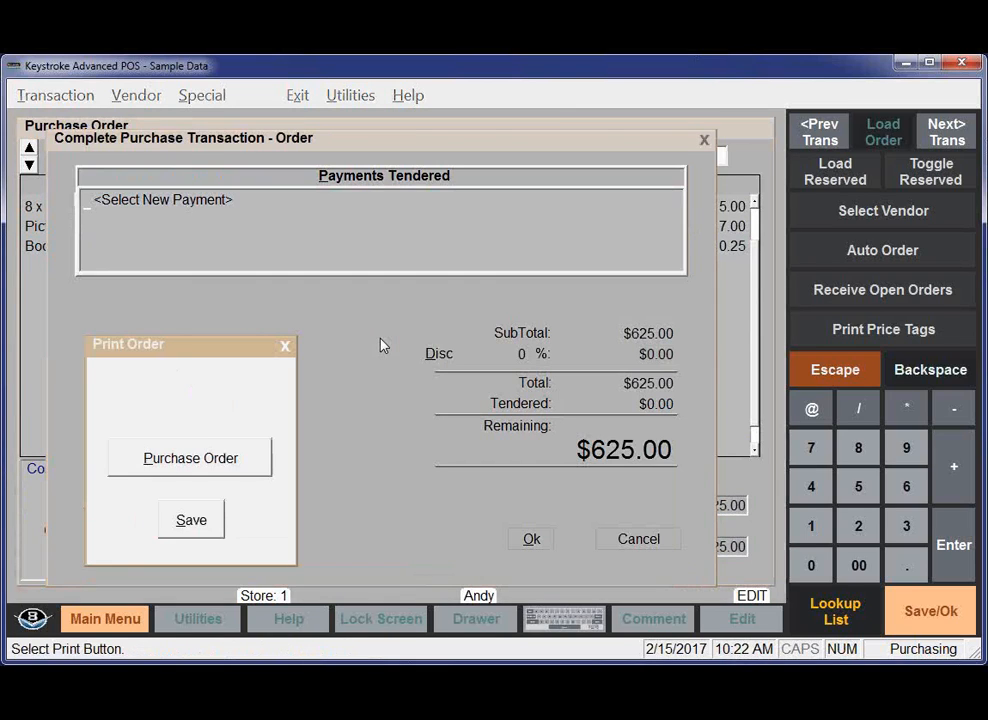
pyautogui.click(190, 518)
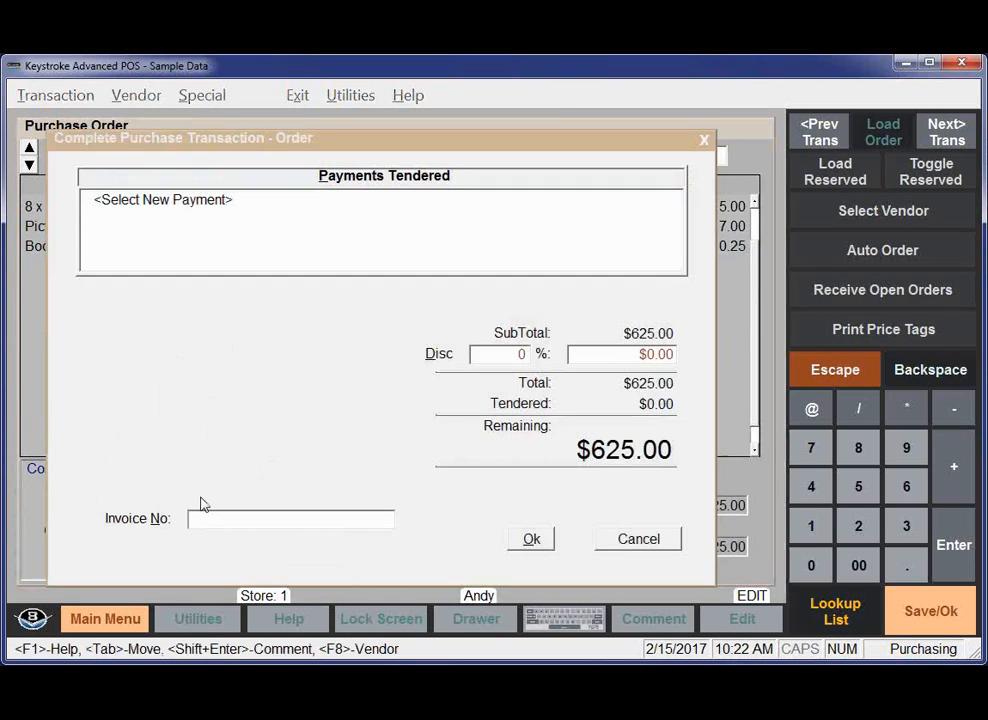
pyautogui.press('Return')
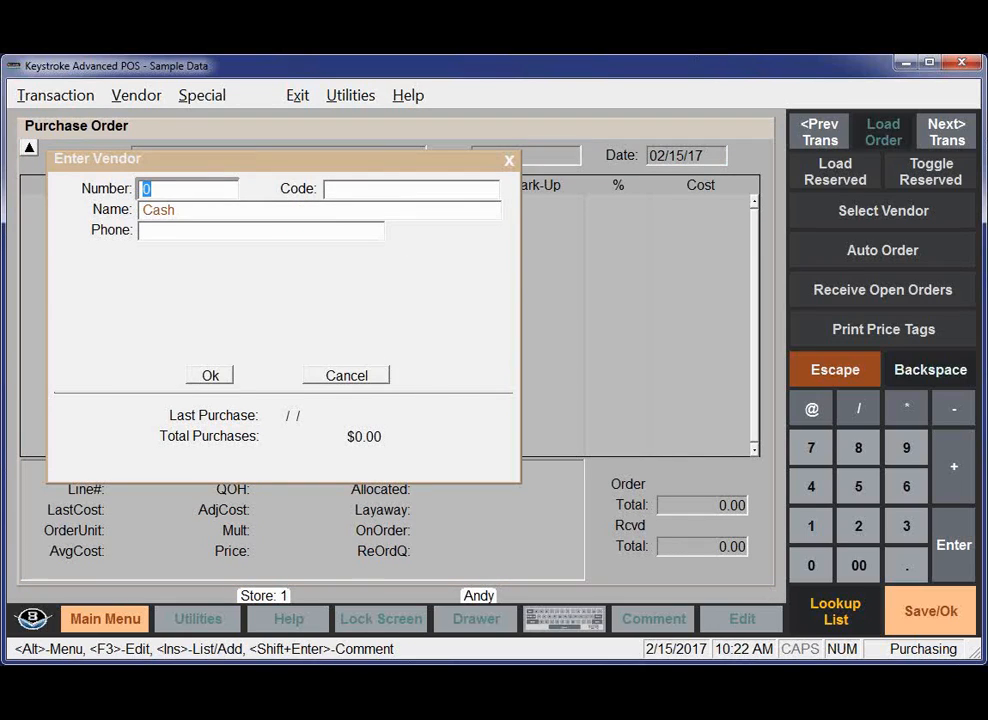
pyautogui.press('Return')
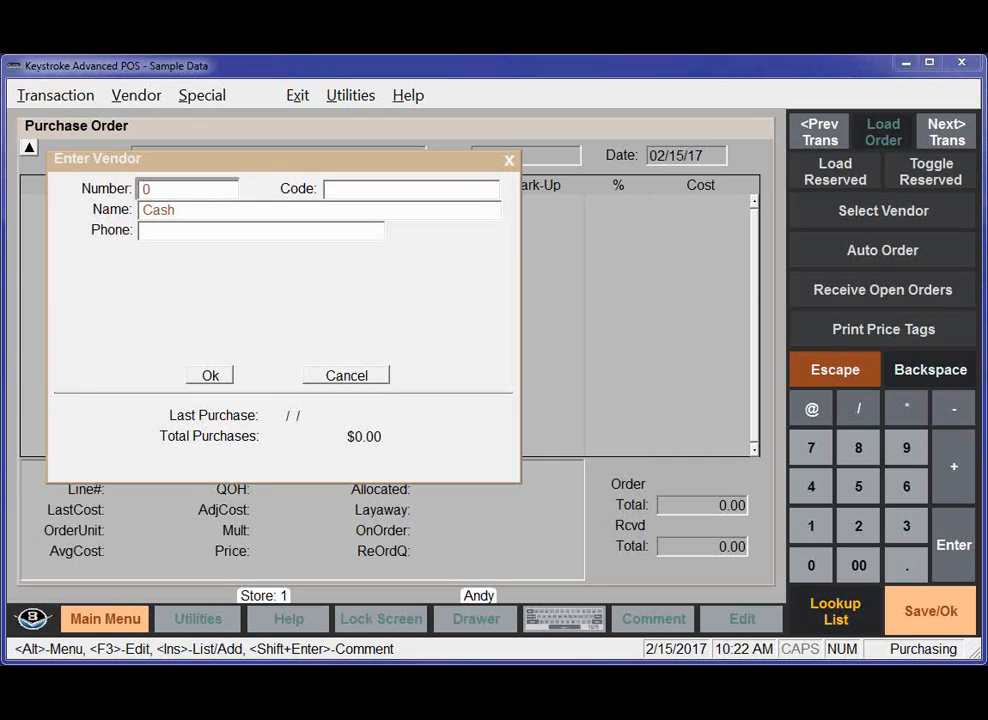
# Switch to the PowerPoint slide show and go back to the Update Base Price slide
pyautogui.hotkey('alt', 'Tab')
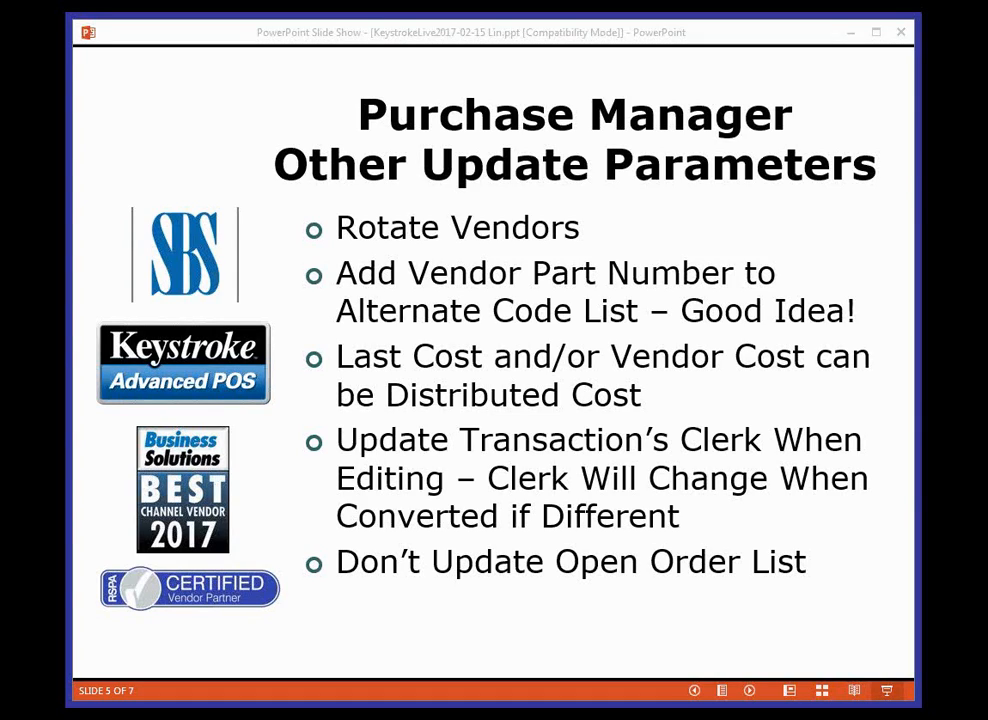
pyautogui.press('Left')
pyautogui.press('Left')
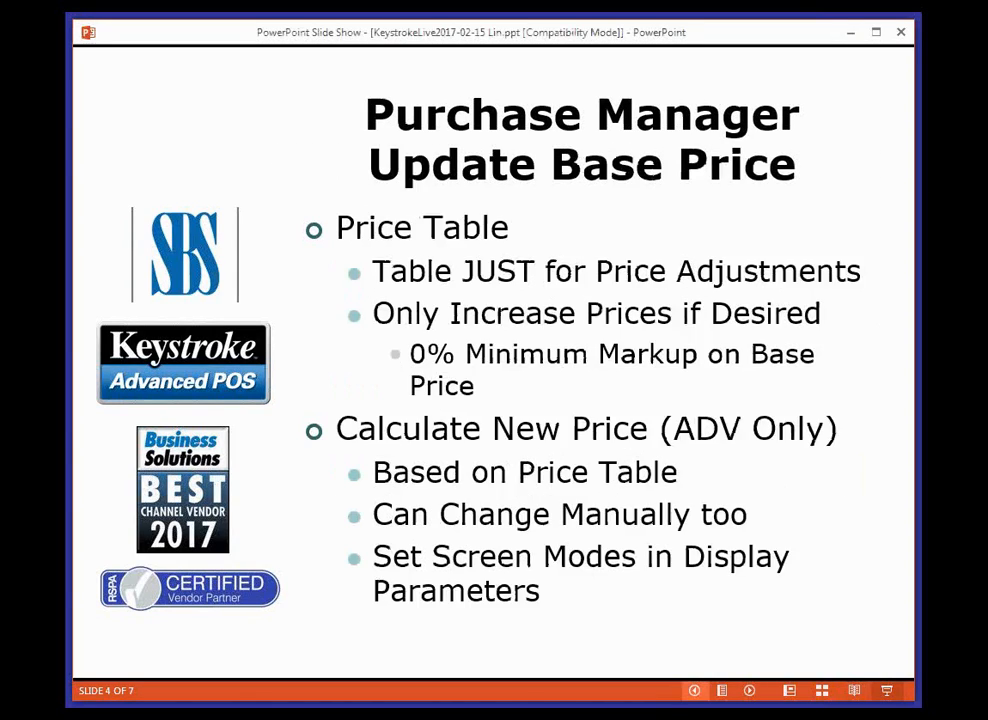